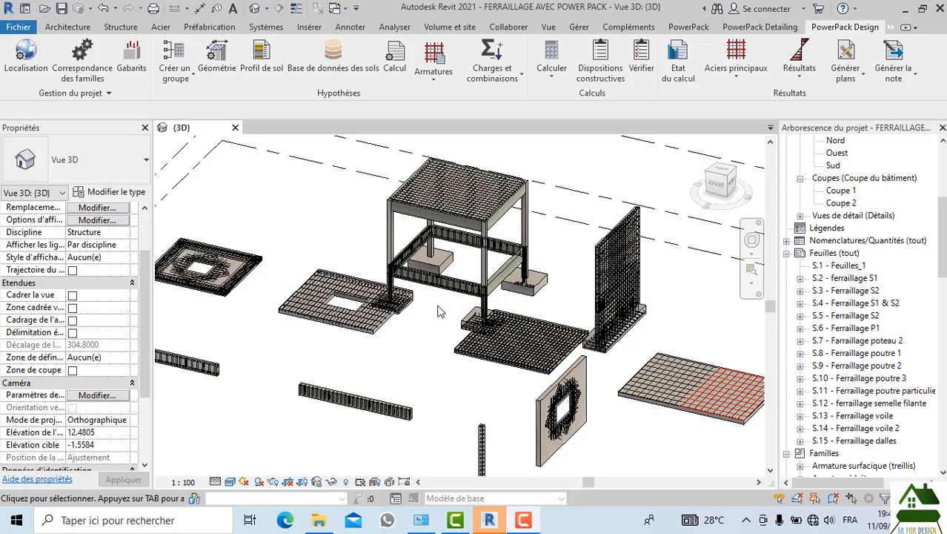
# - Examine the reinforced frame, footings, slabs and walls in the 3D view from a different angle
pyautogui.scroll(-2, 445, 320)
pyautogui.scroll(4, 454, 310)
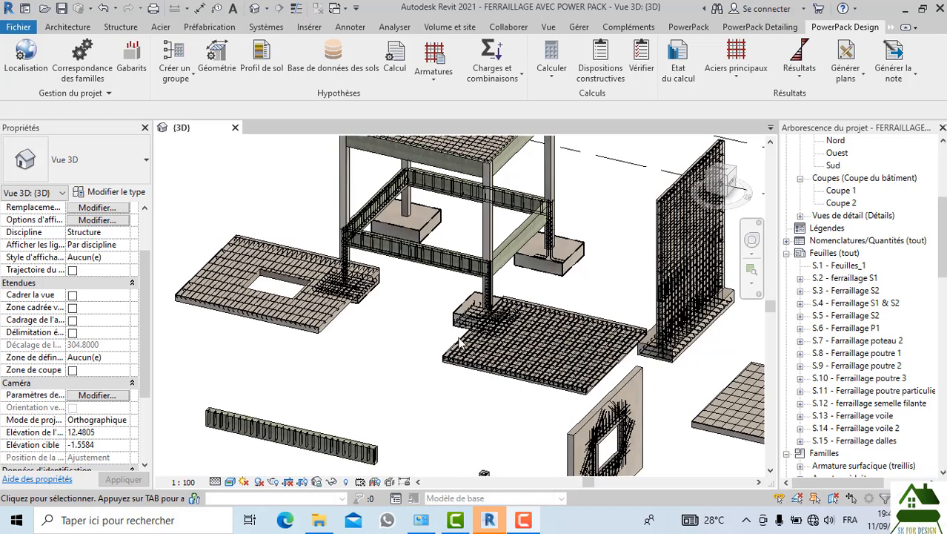
pyautogui.scroll(-3, 459, 341)
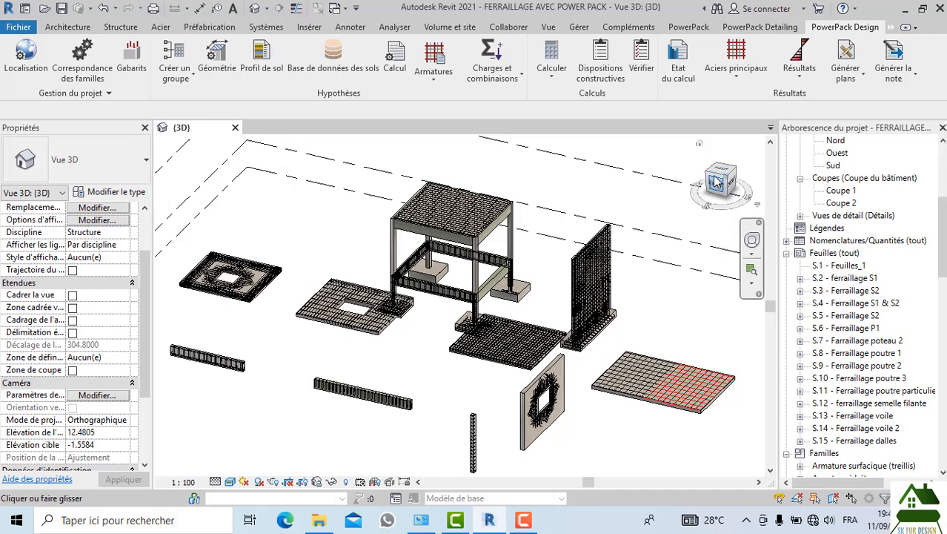
pyautogui.click(716, 178)
pyautogui.click(713, 172)
pyautogui.scroll(3, 445, 296)
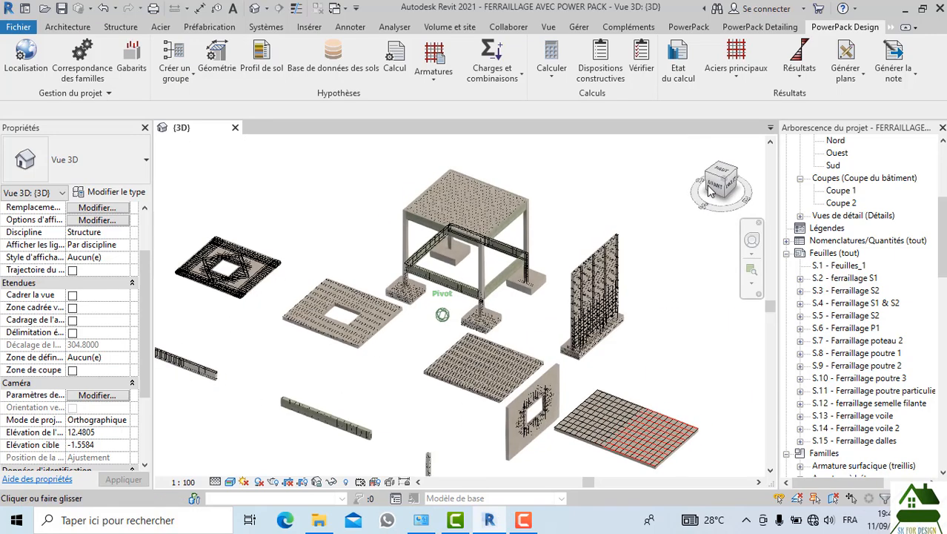
pyautogui.scroll(2, 443, 297)
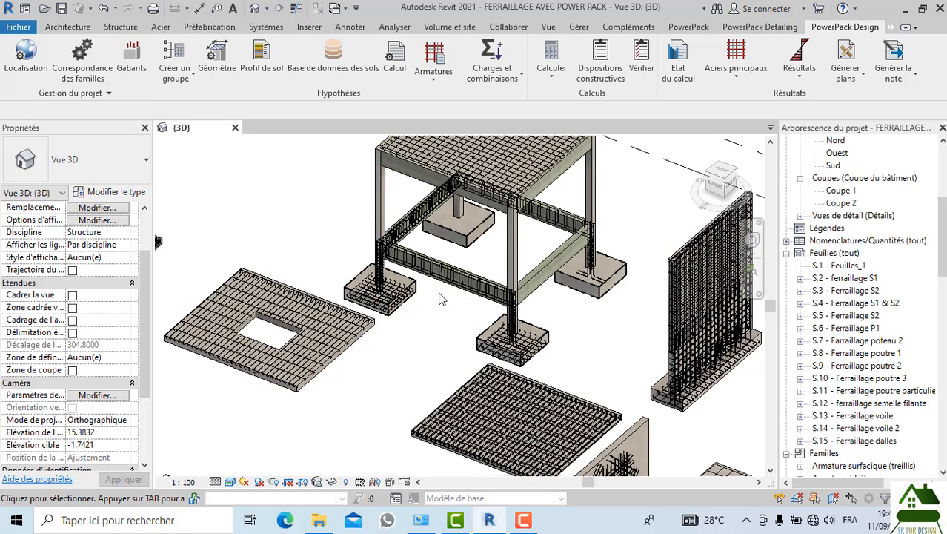
pyautogui.click(727, 28)
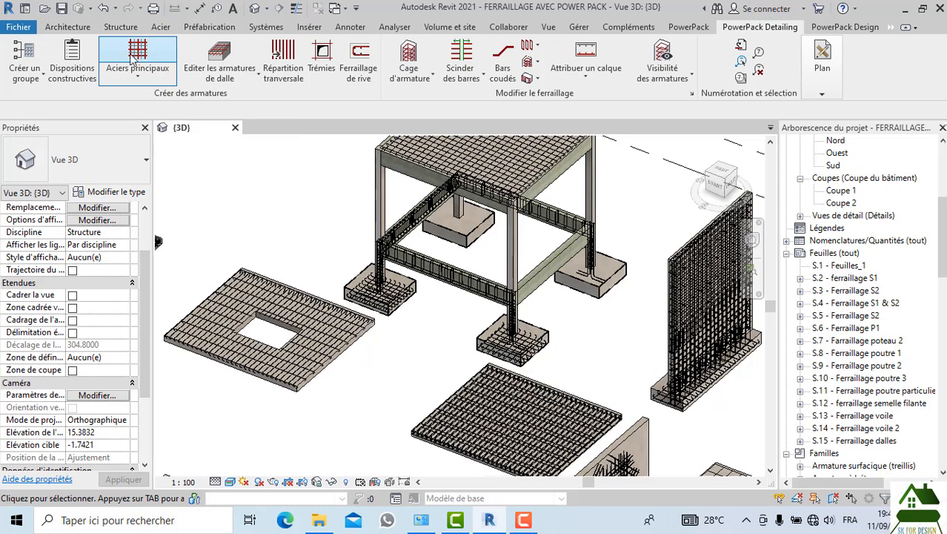
pyautogui.click(134, 78)
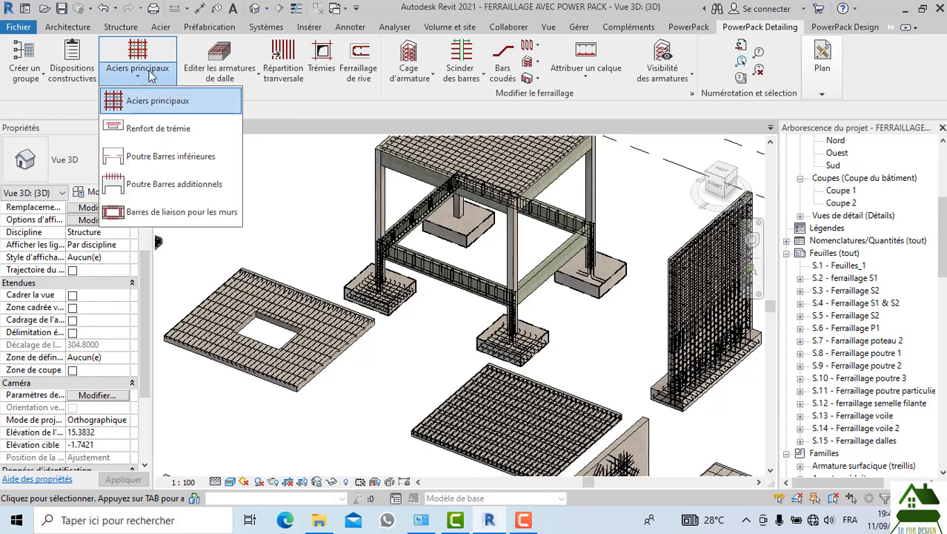
pyautogui.click(165, 55)
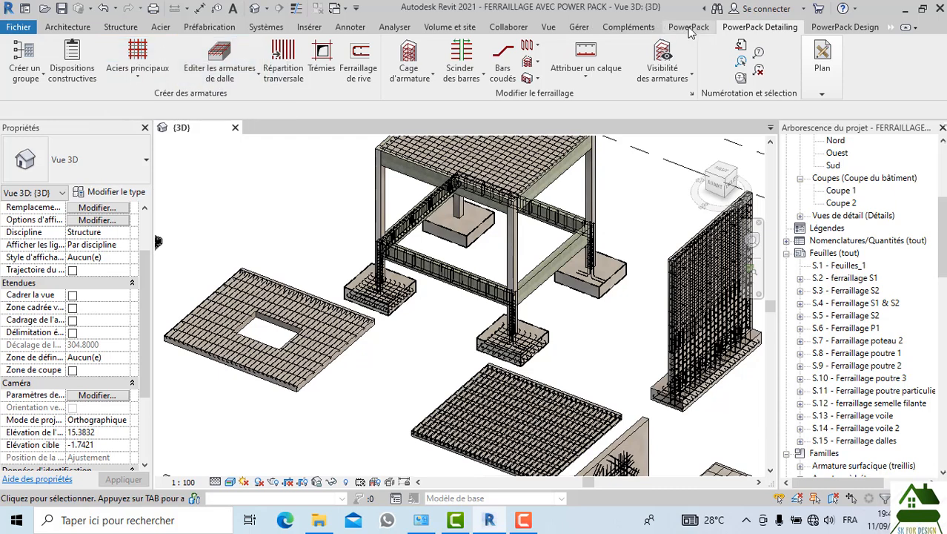
pyautogui.click(845, 26)
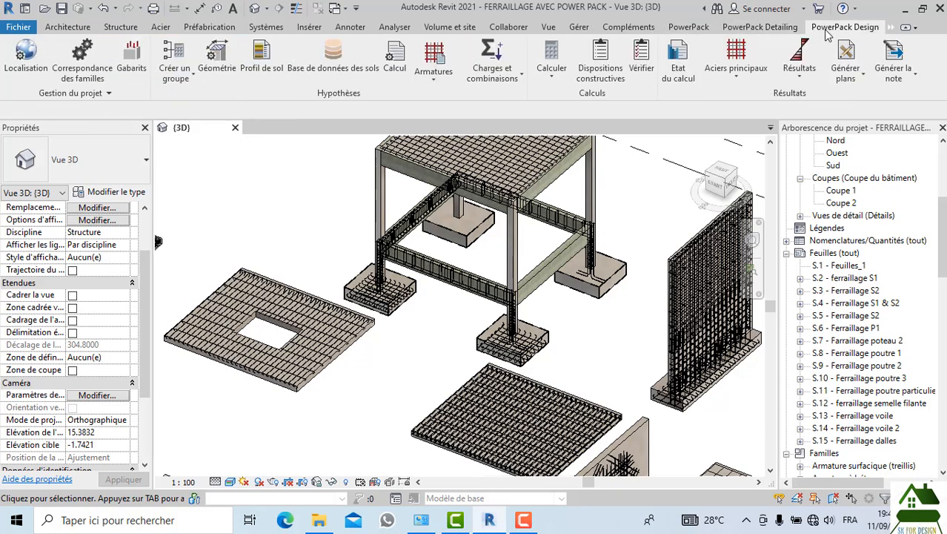
pyautogui.click(445, 86)
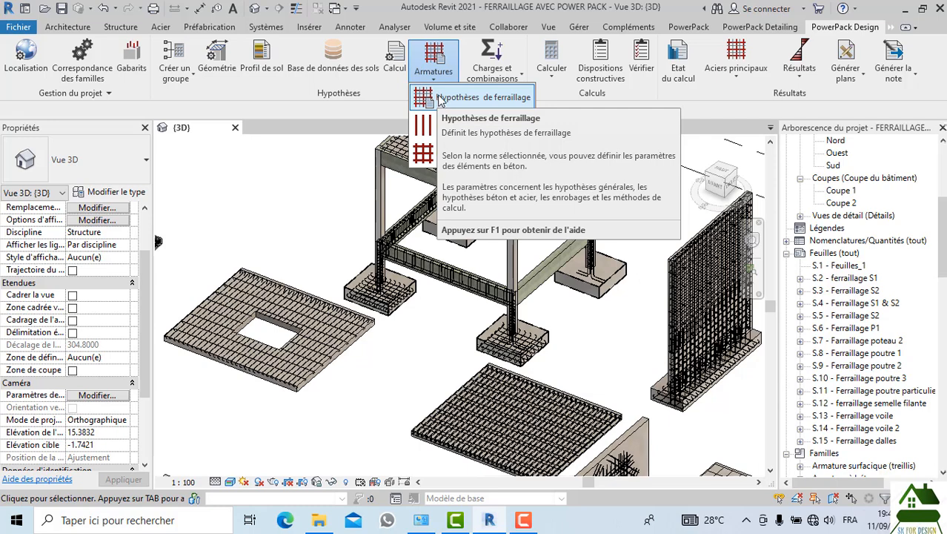
pyautogui.click(441, 369)
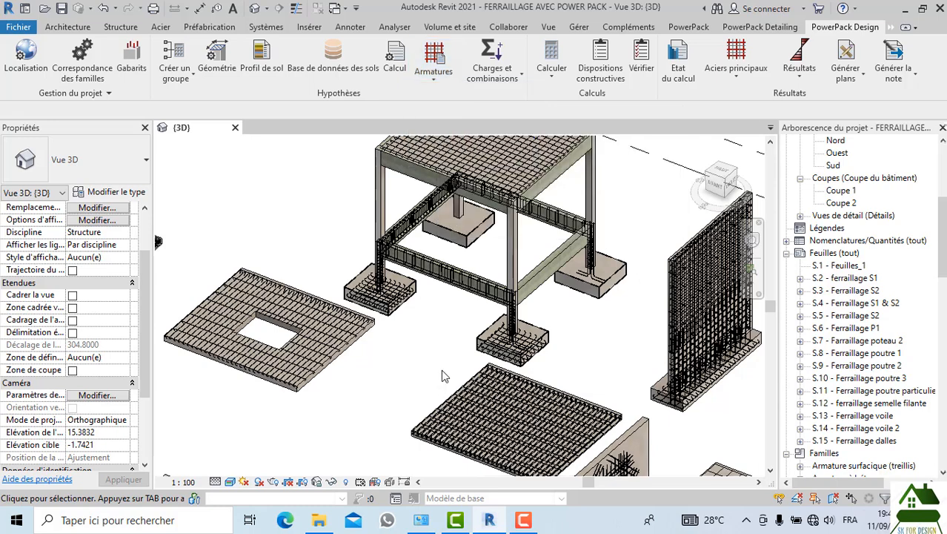
# - Inspect the reinforcement of the separate beams, column, footings, walls and slabs with openings across the 3D model
pyautogui.scroll(-2, 441, 352)
pyautogui.scroll(-1, 441, 352)
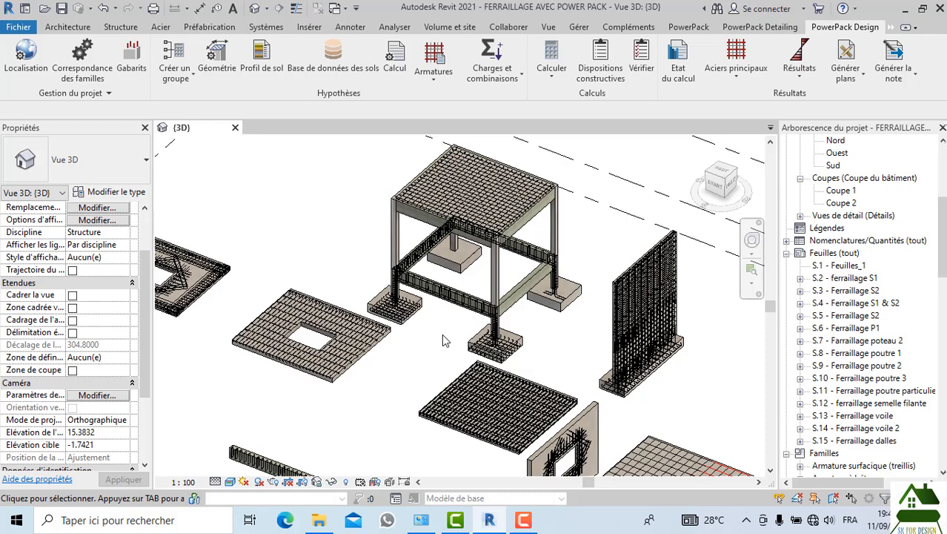
pyautogui.scroll(-2, 442, 334)
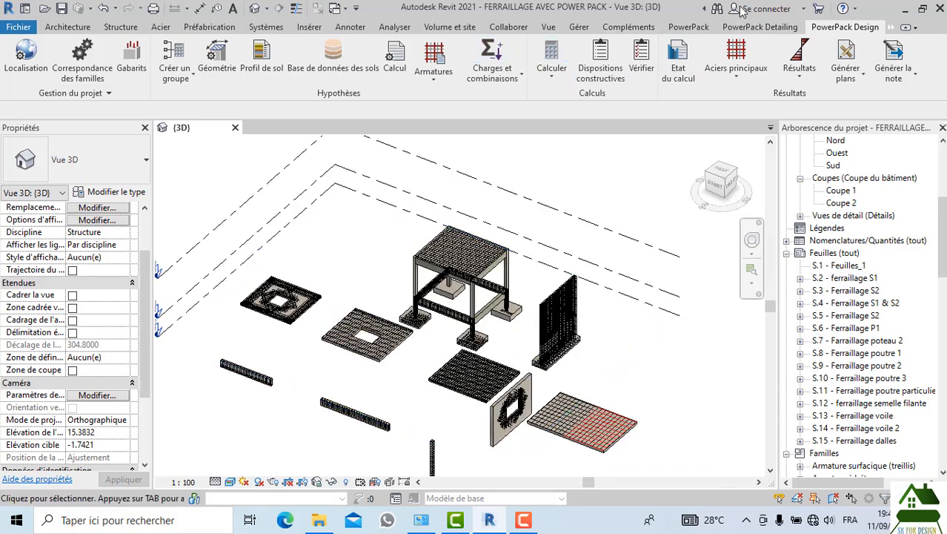
pyautogui.click(786, 26)
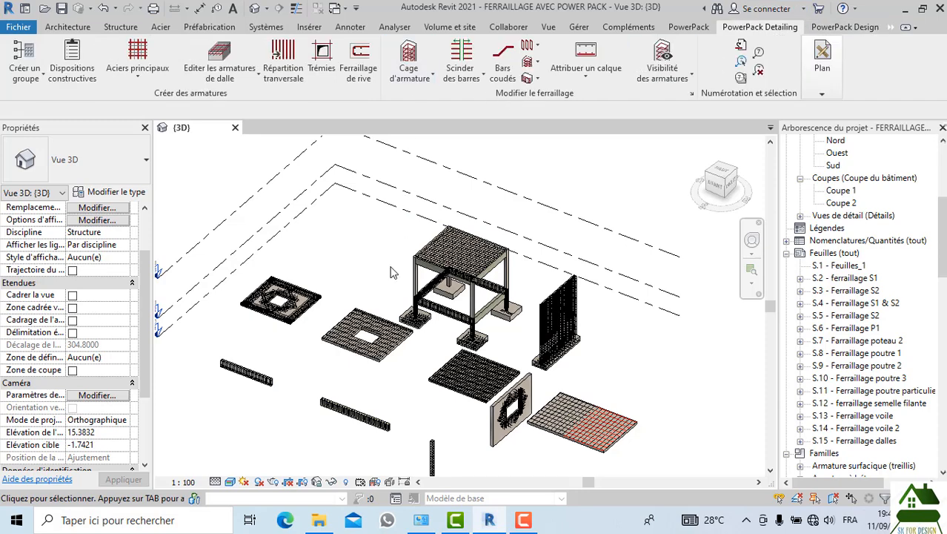
pyautogui.scroll(3, 357, 356)
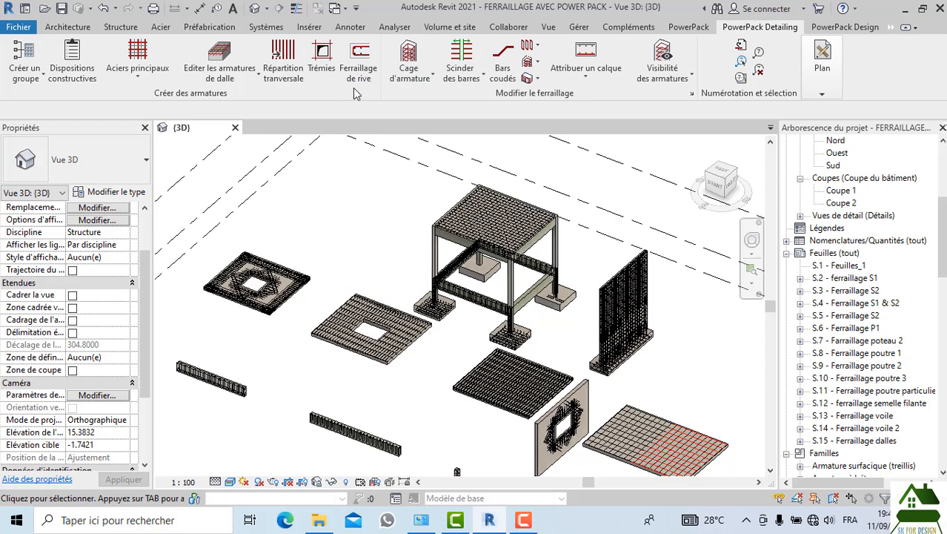
pyautogui.scroll(3, 360, 358)
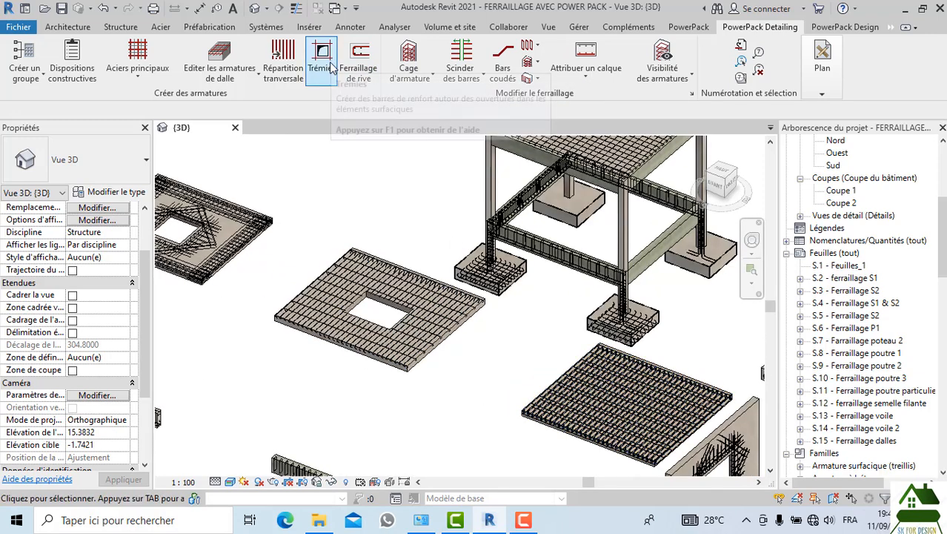
pyautogui.scroll(-2, 263, 200)
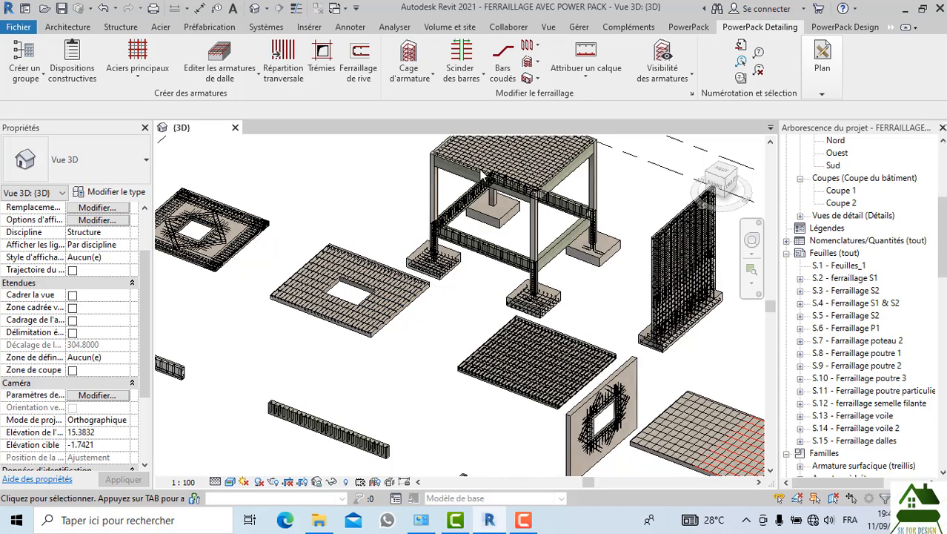
pyautogui.scroll(-2, 482, 230)
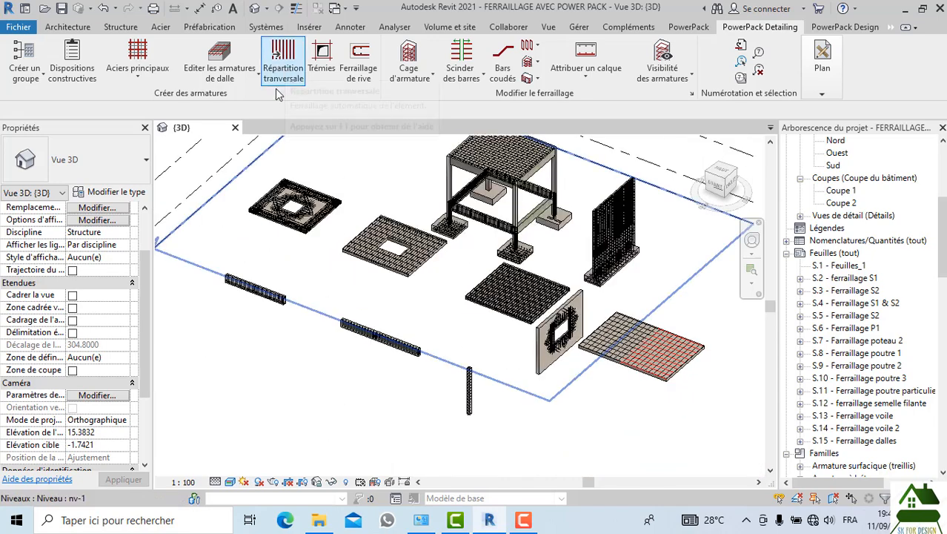
pyautogui.scroll(3, 245, 297)
pyautogui.scroll(-2, 282, 289)
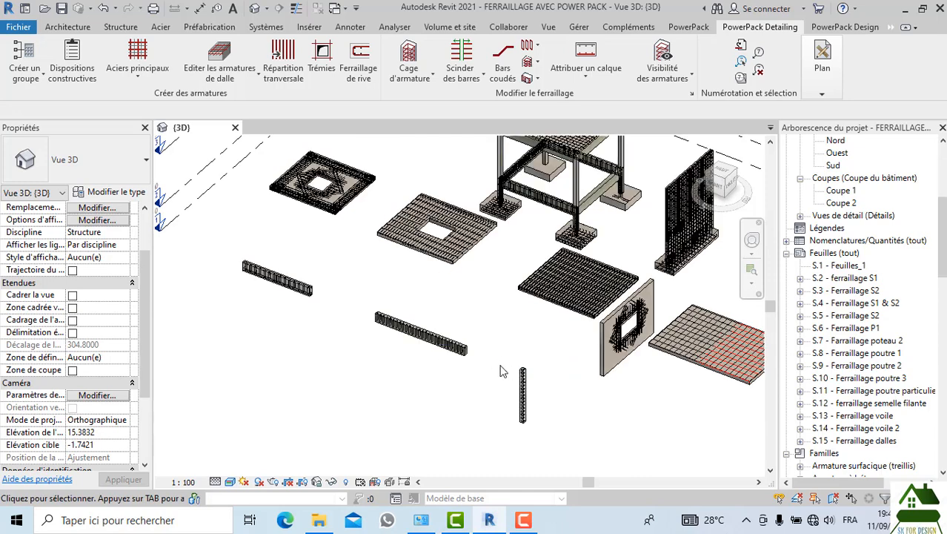
pyautogui.scroll(-1, 500, 370)
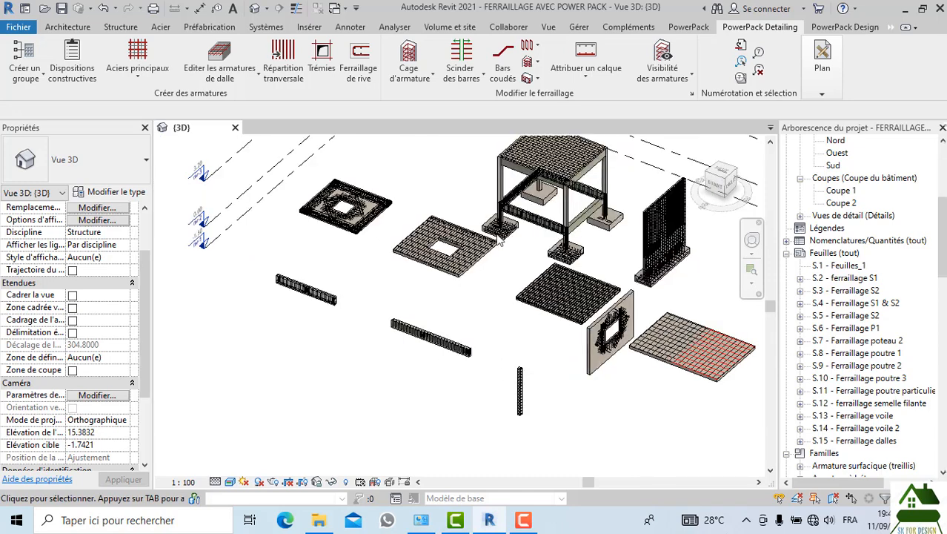
pyautogui.scroll(-2, 453, 249)
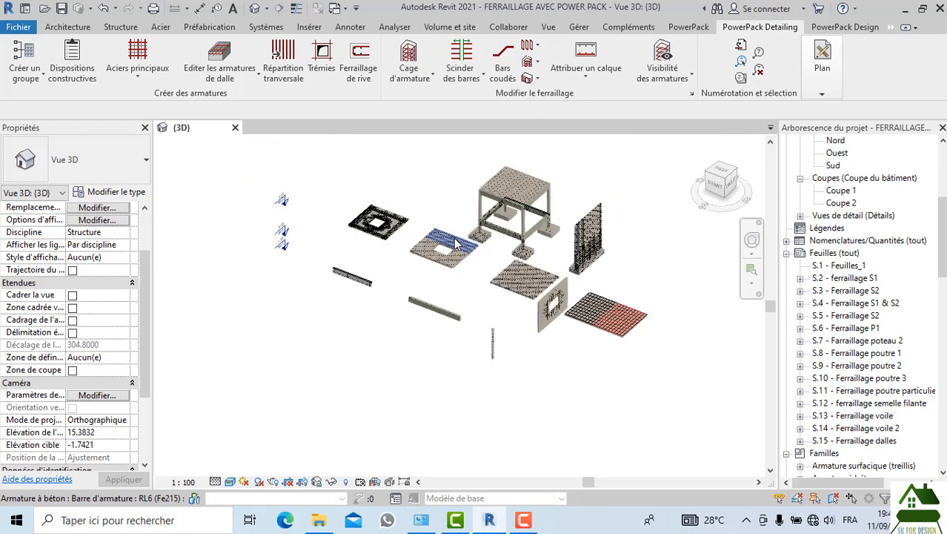
pyautogui.scroll(3, 529, 255)
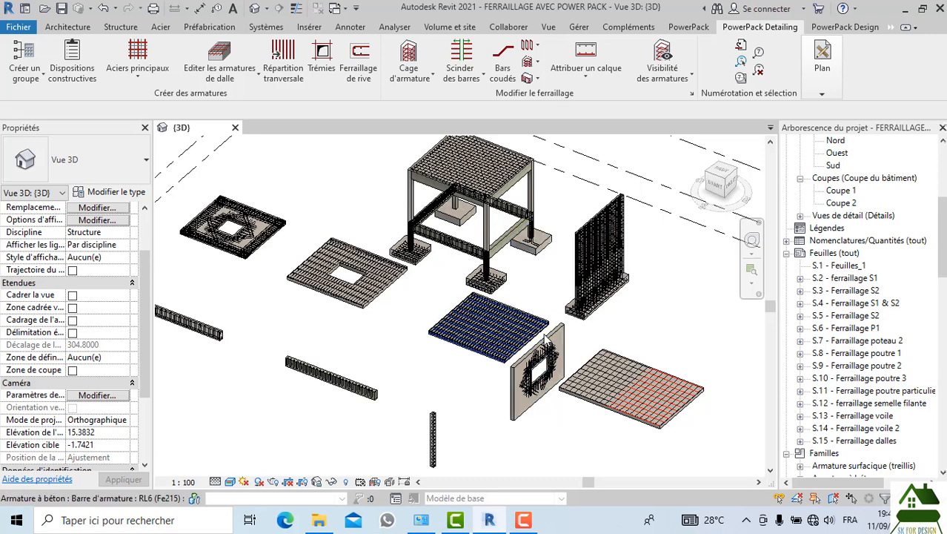
# - In the drawing generation settings, assign the view template "sakho" to the structural column's X elevation and accept the change
pyautogui.click(822, 63)
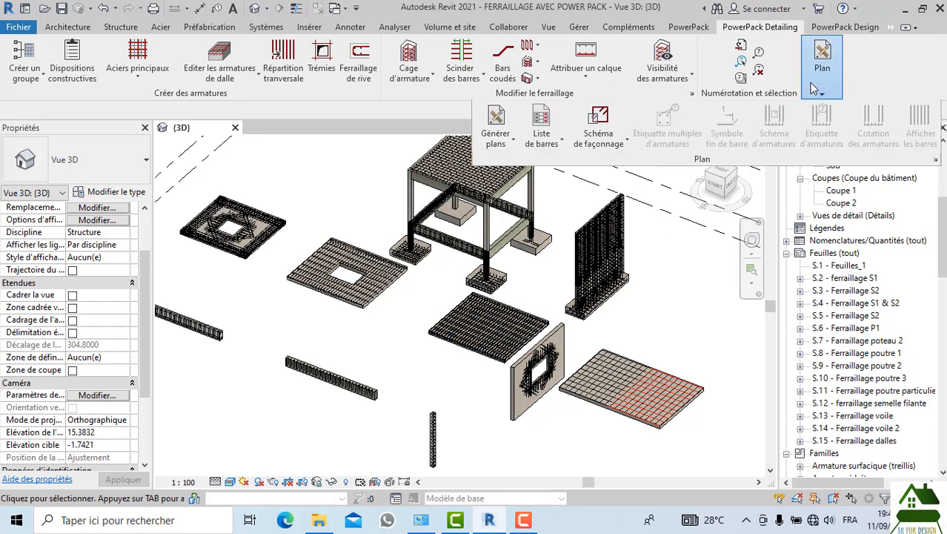
pyautogui.click(497, 141)
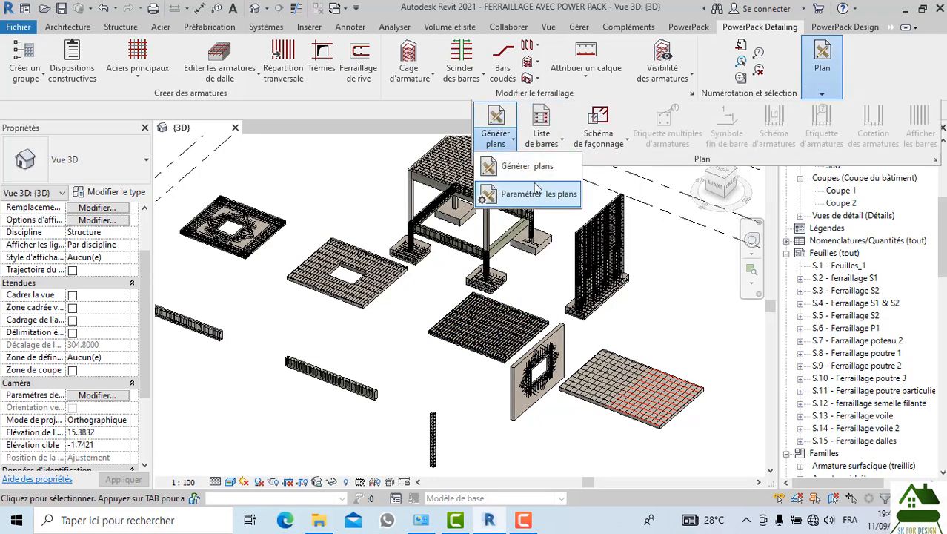
pyautogui.click(539, 197)
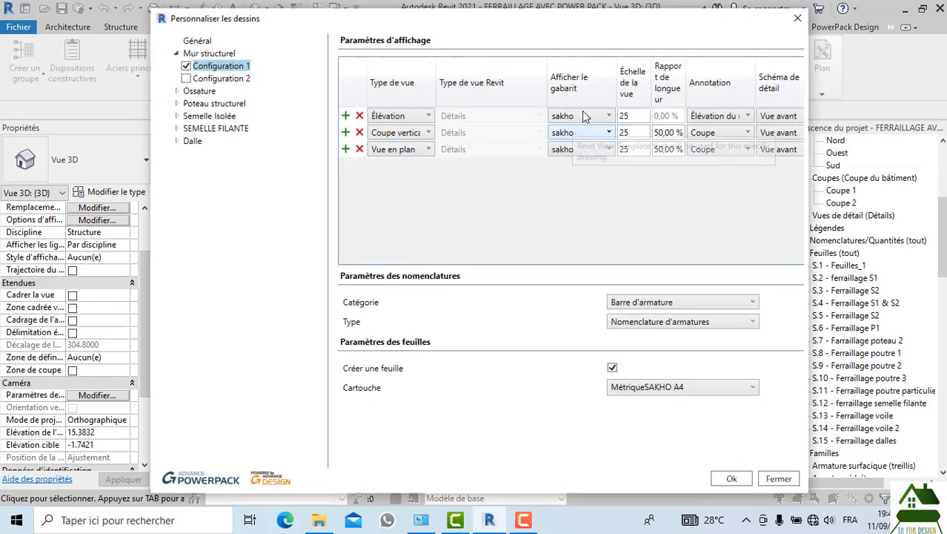
pyautogui.click(227, 103)
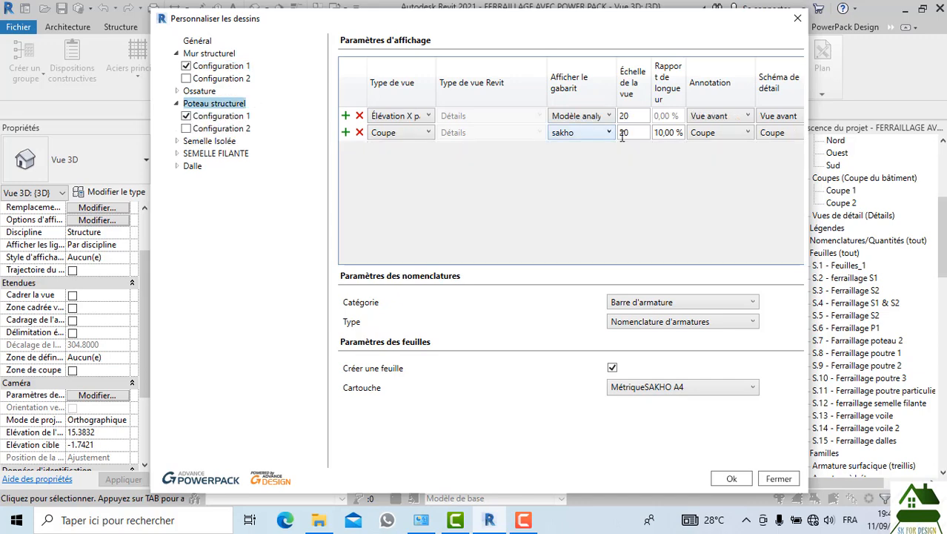
pyautogui.click(586, 116)
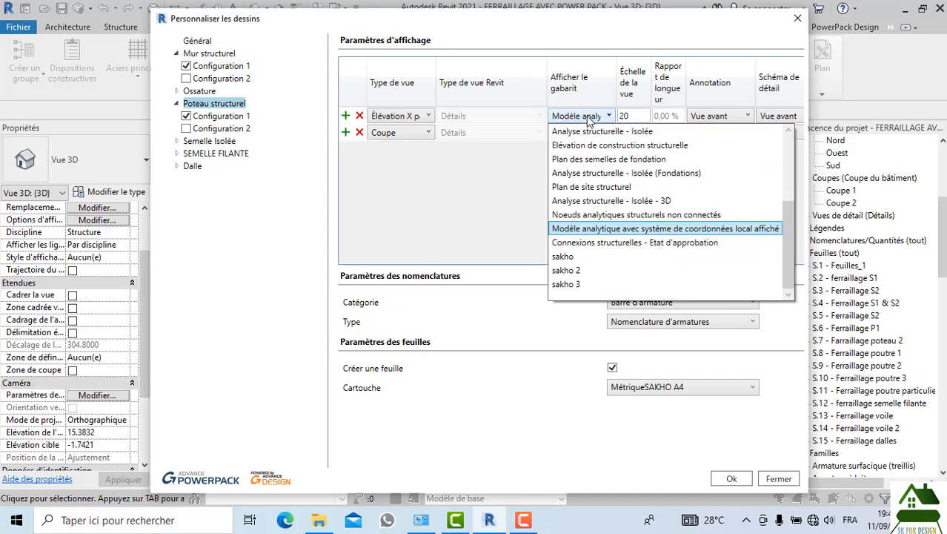
pyautogui.click(586, 255)
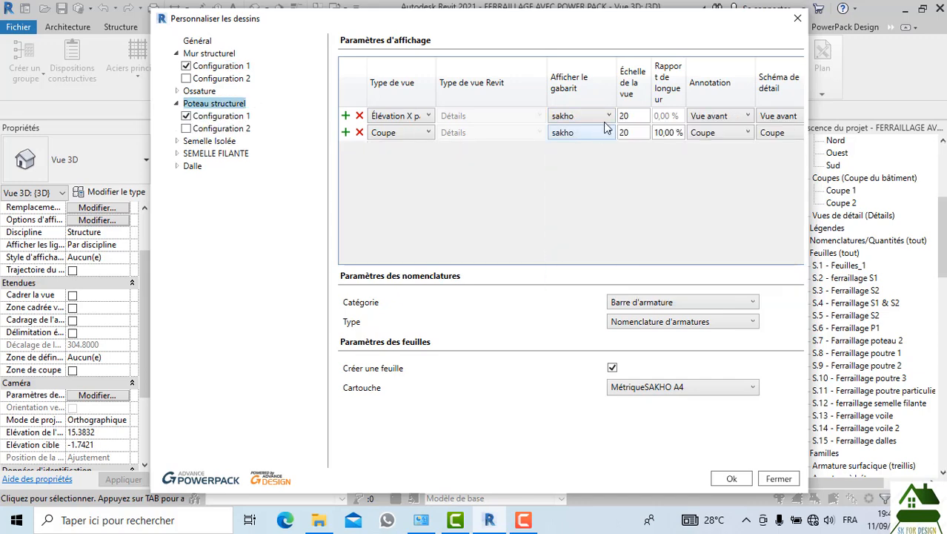
pyautogui.click(731, 478)
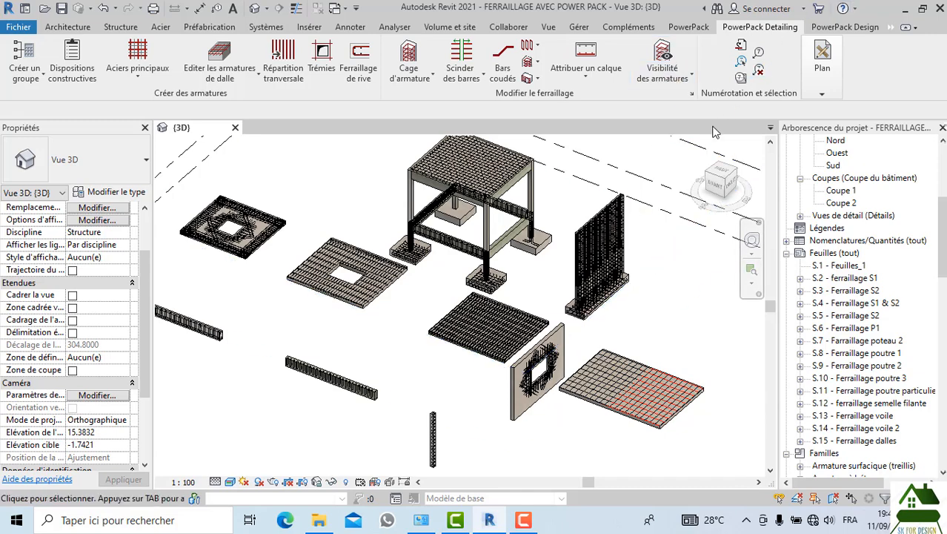
# - Open the PowerPack family manager and browse the France annotation families in the Graitec library
pyautogui.click(699, 29)
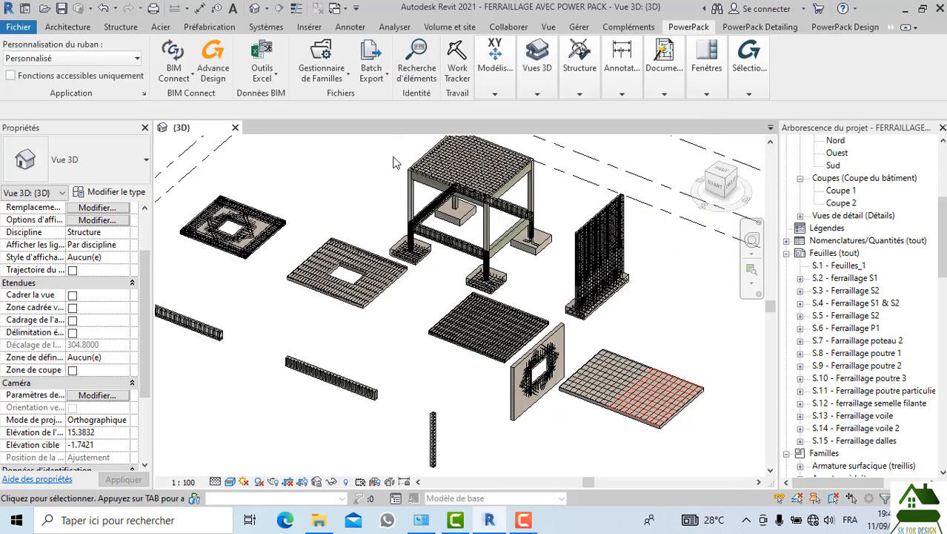
pyautogui.click(345, 82)
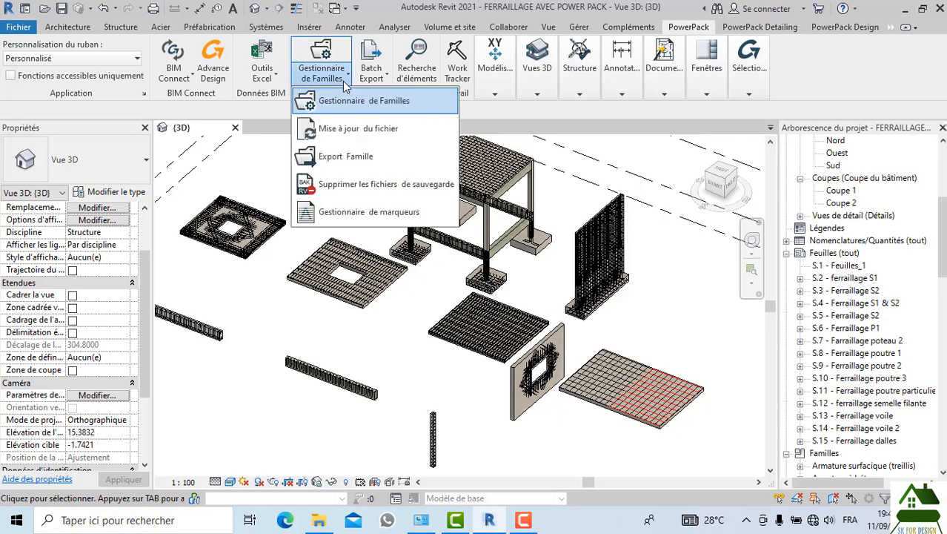
pyautogui.click(345, 102)
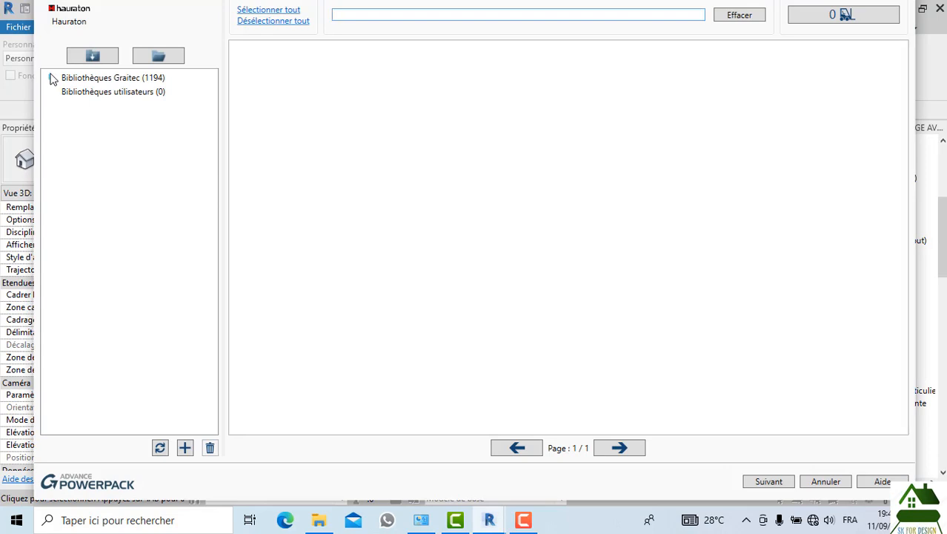
pyautogui.click(50, 78)
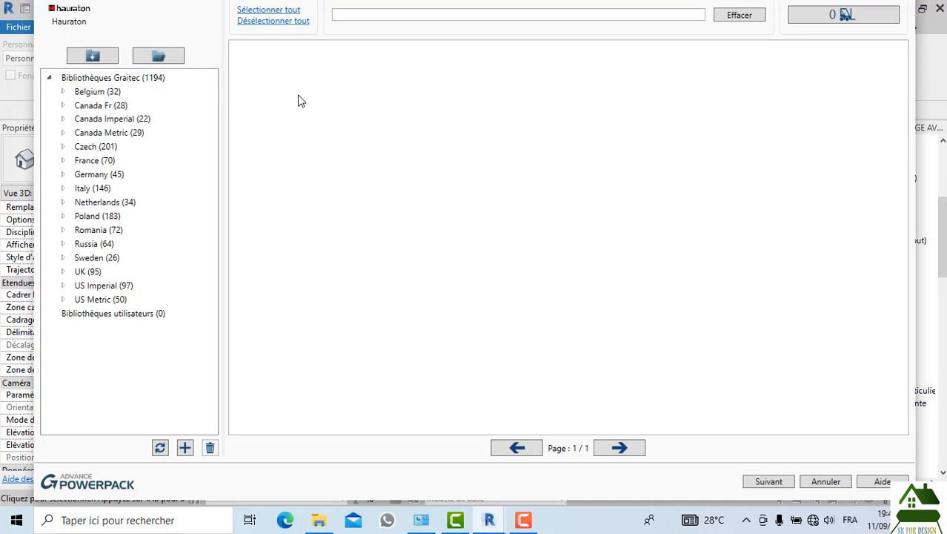
pyautogui.click(63, 161)
pyautogui.click(109, 175)
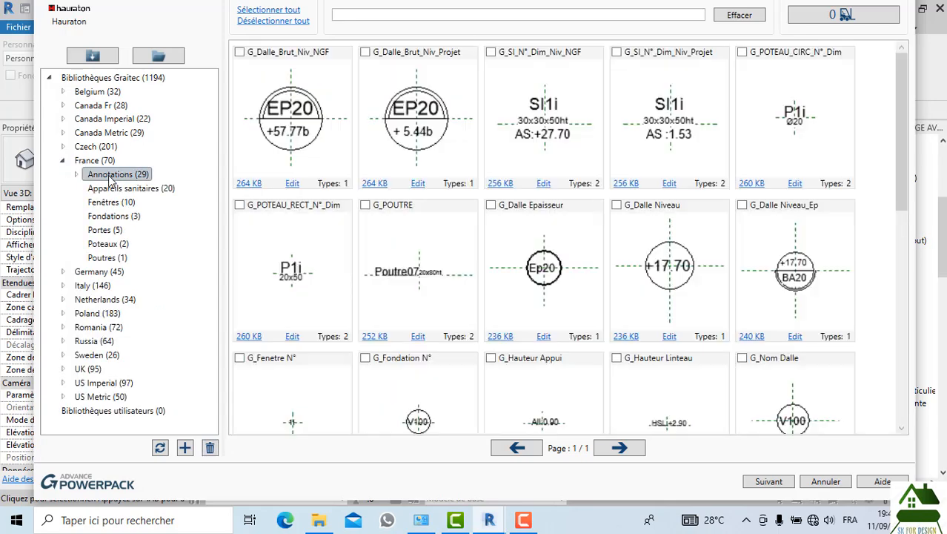
pyautogui.scroll(-1, 580, 278)
pyautogui.scroll(-5, 580, 278)
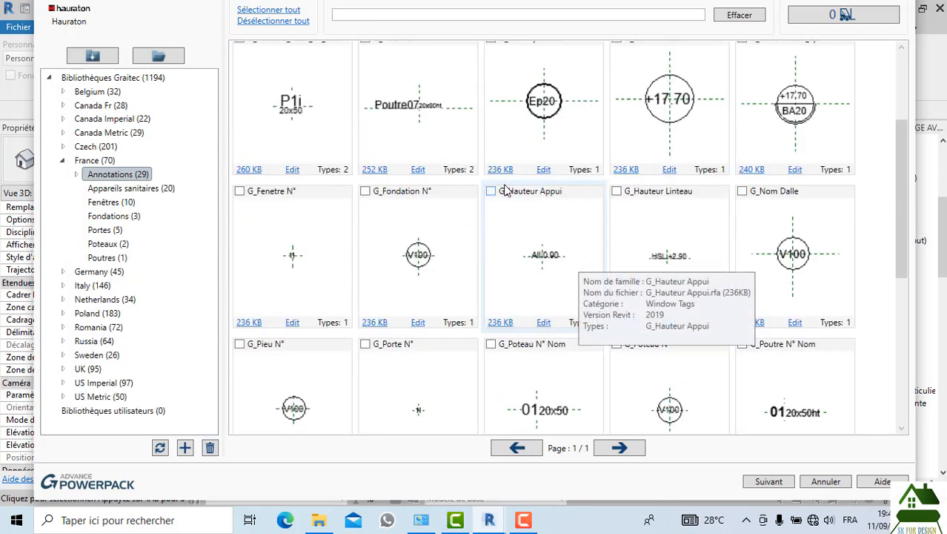
pyautogui.scroll(-1, 501, 263)
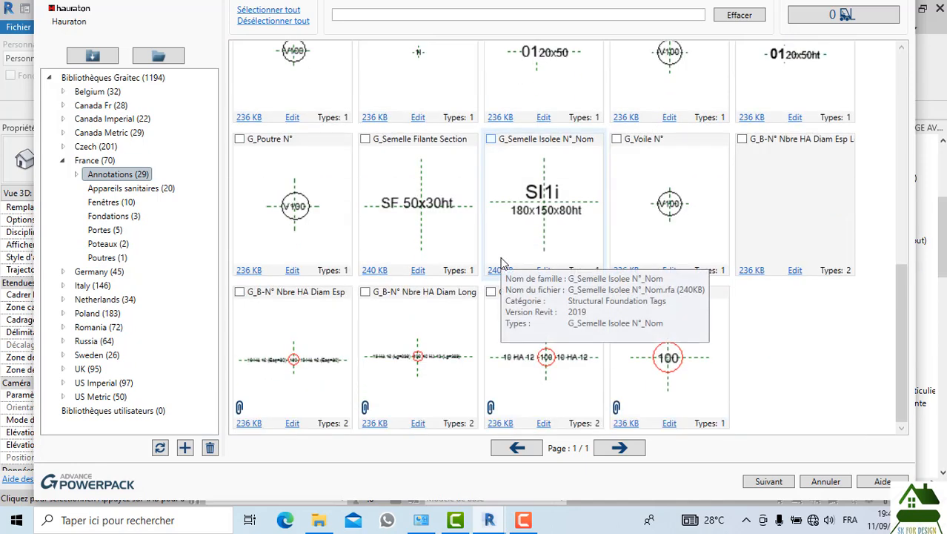
# - Browse the France column, beam, sanitary fixture and annotation families and the Germany library, and close the family manager without loading anything
pyautogui.scroll(8, 474, 186)
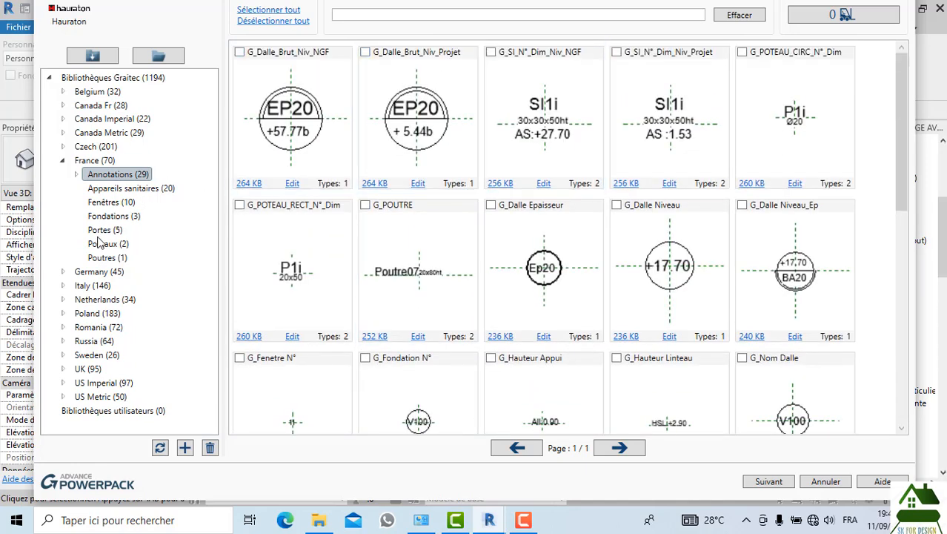
pyautogui.click(99, 242)
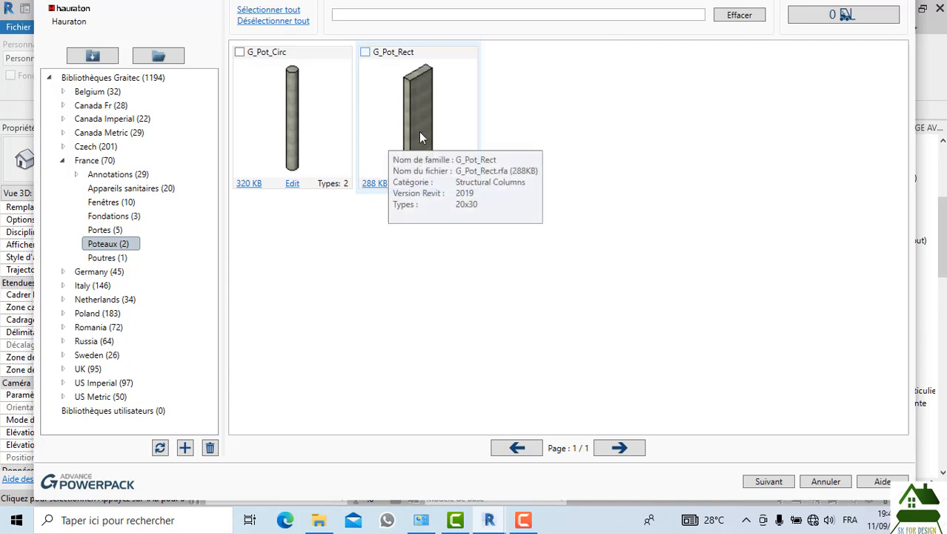
pyautogui.click(92, 258)
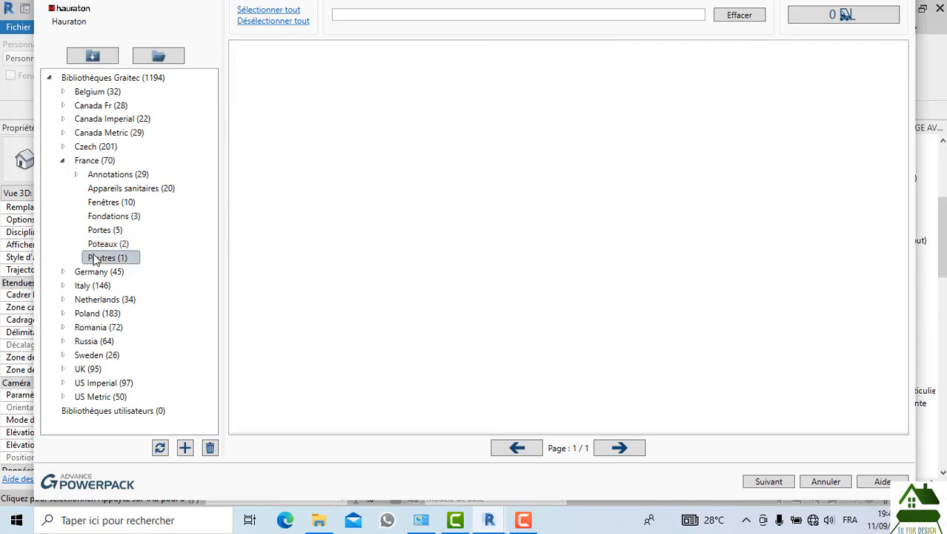
pyautogui.click(123, 188)
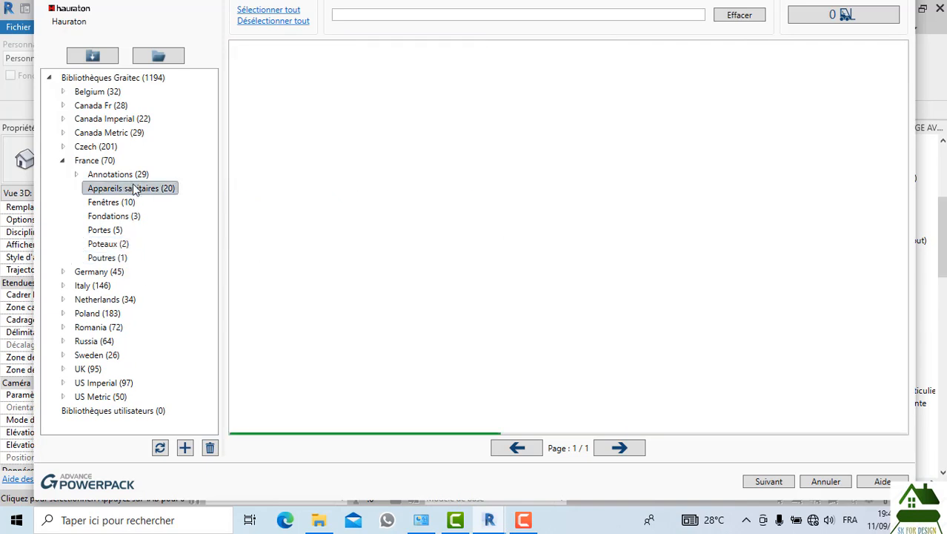
pyautogui.scroll(-3, 133, 222)
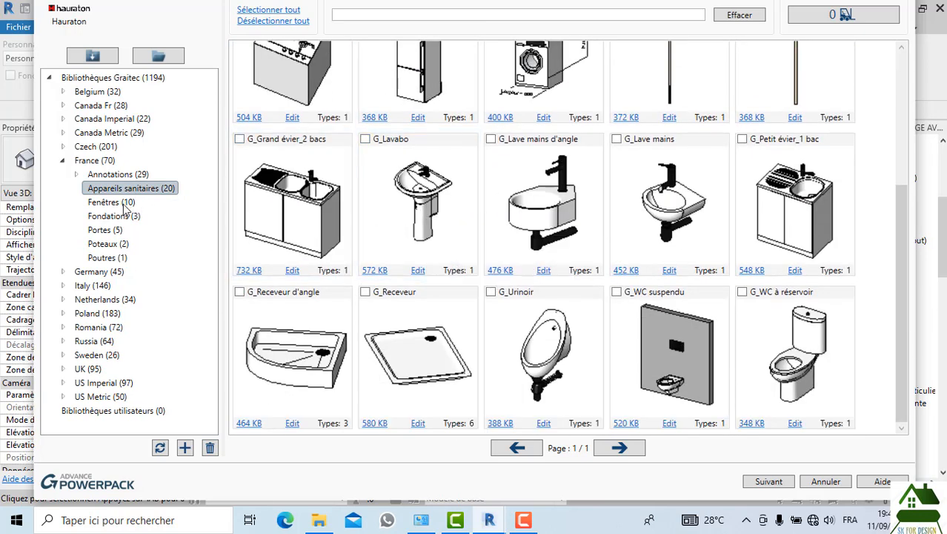
pyautogui.click(100, 272)
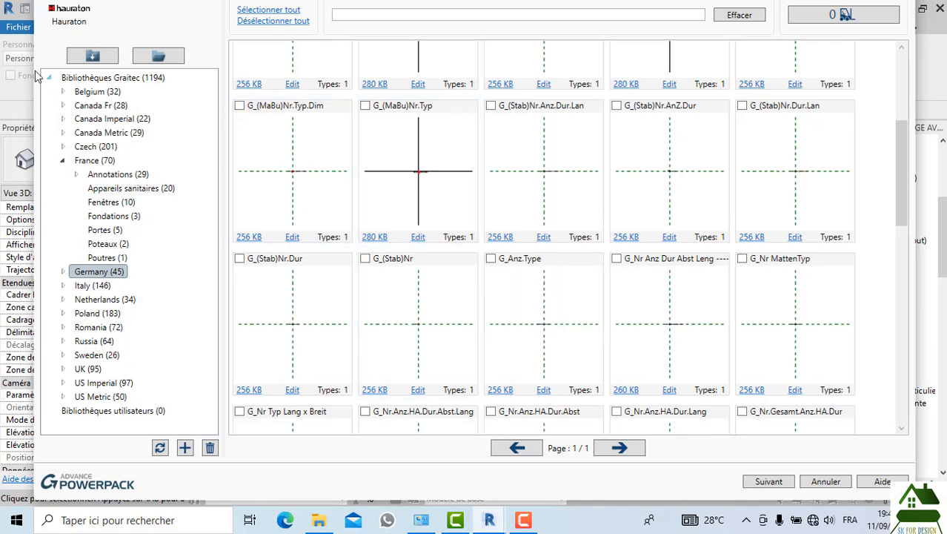
pyautogui.click(98, 173)
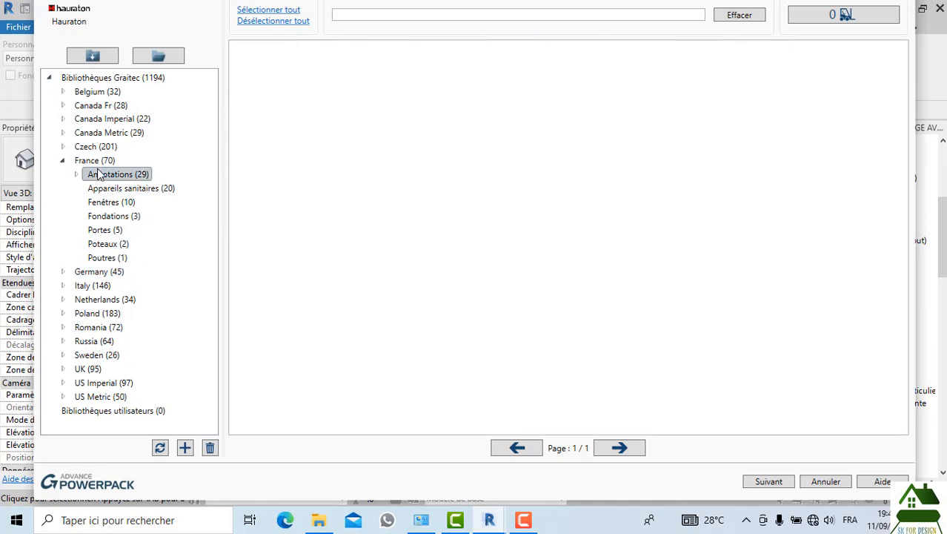
pyautogui.click(321, 330)
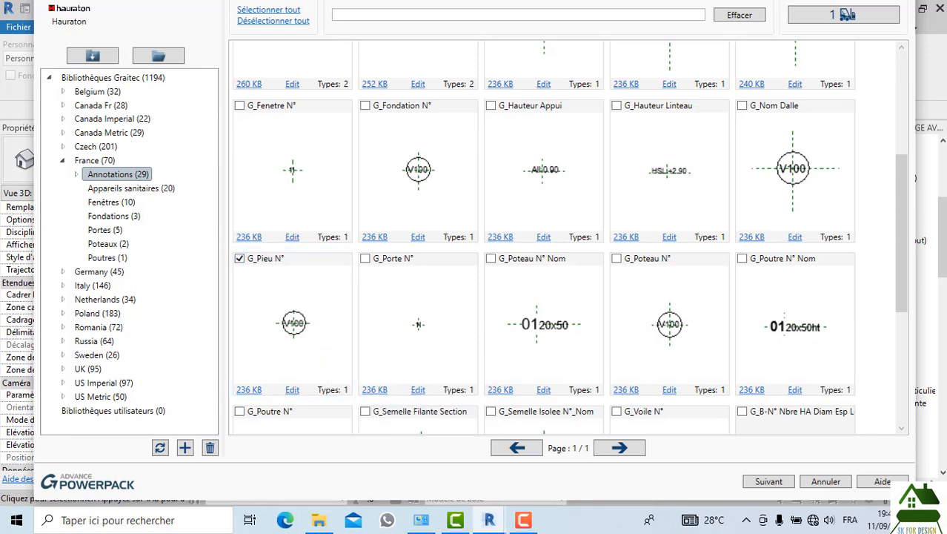
pyautogui.click(825, 483)
pyautogui.scroll(-5, 482, 282)
pyautogui.scroll(4, 483, 282)
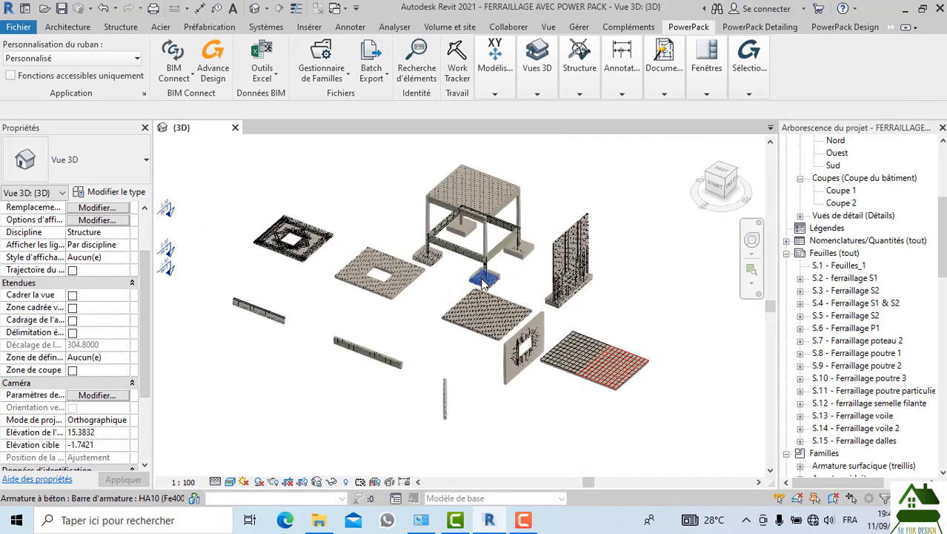
pyautogui.scroll(-3, 487, 327)
pyautogui.scroll(3, 487, 327)
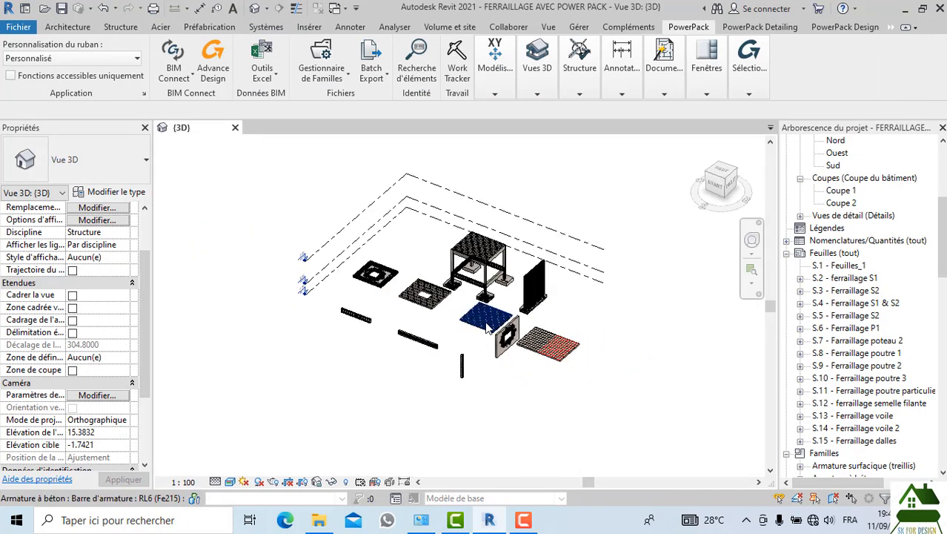
# - Open the PowerPack Design calculation templates, review the template files available for beams, and close the dialog without changes
pyautogui.click(823, 28)
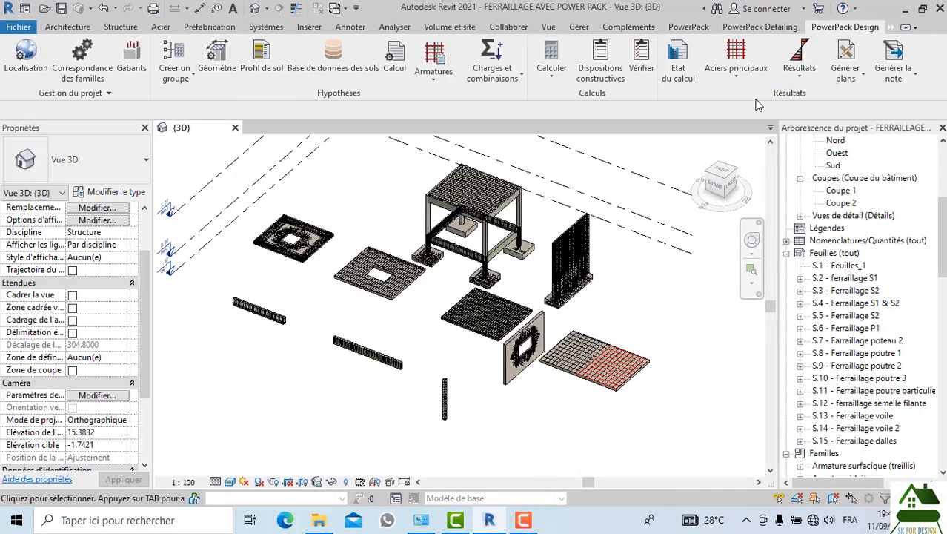
pyautogui.click(132, 53)
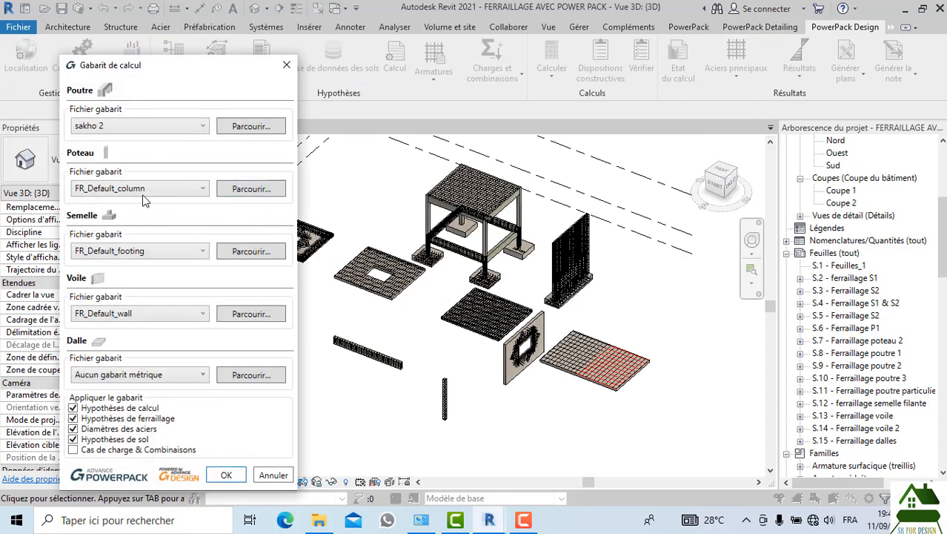
pyautogui.click(161, 127)
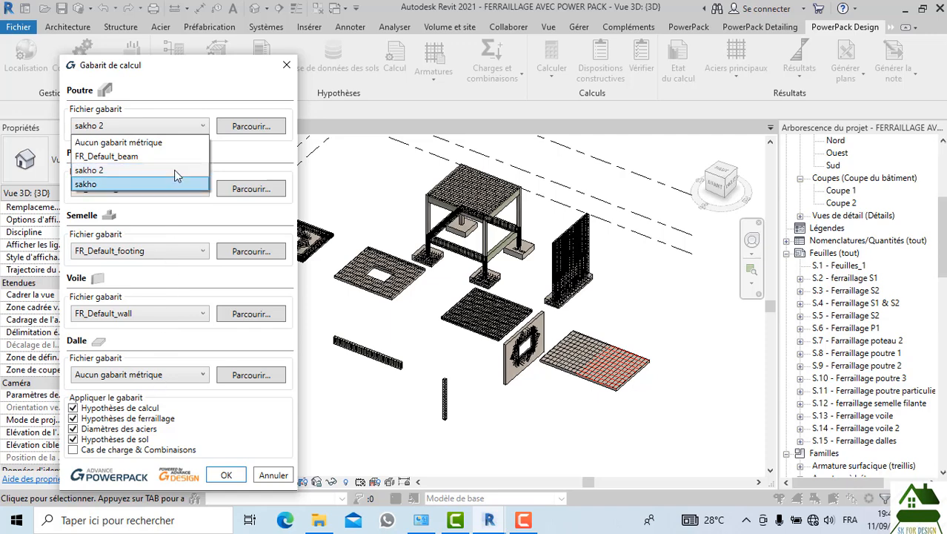
pyautogui.click(169, 129)
pyautogui.click(287, 64)
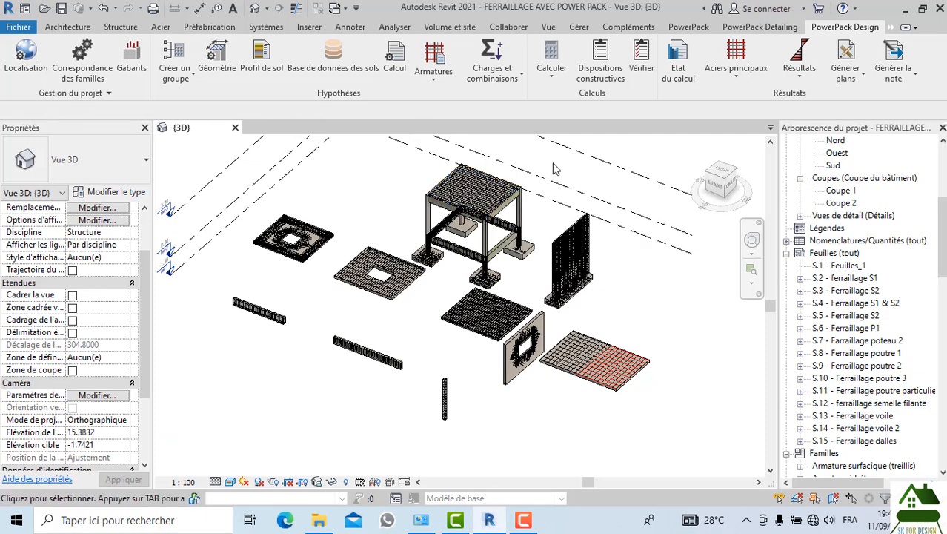
# - Open the calculation status of the separate beam in front of the slab with an opening, review its template options, and close it
pyautogui.click(678, 66)
pyautogui.click(368, 351)
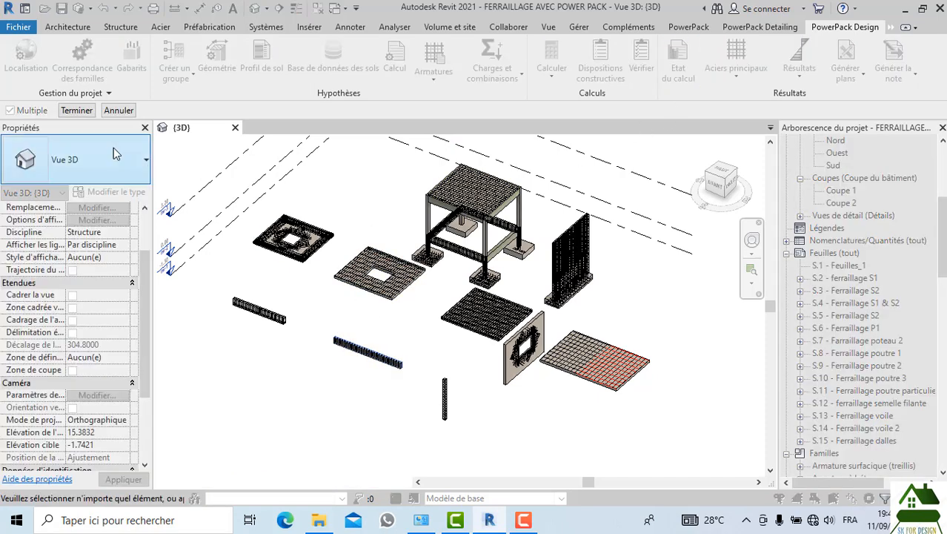
pyautogui.click(76, 110)
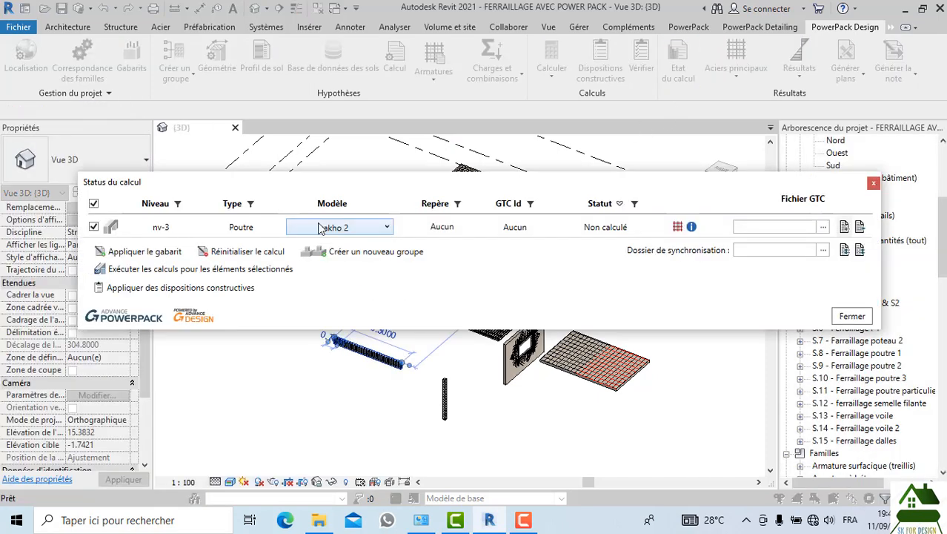
pyautogui.click(321, 228)
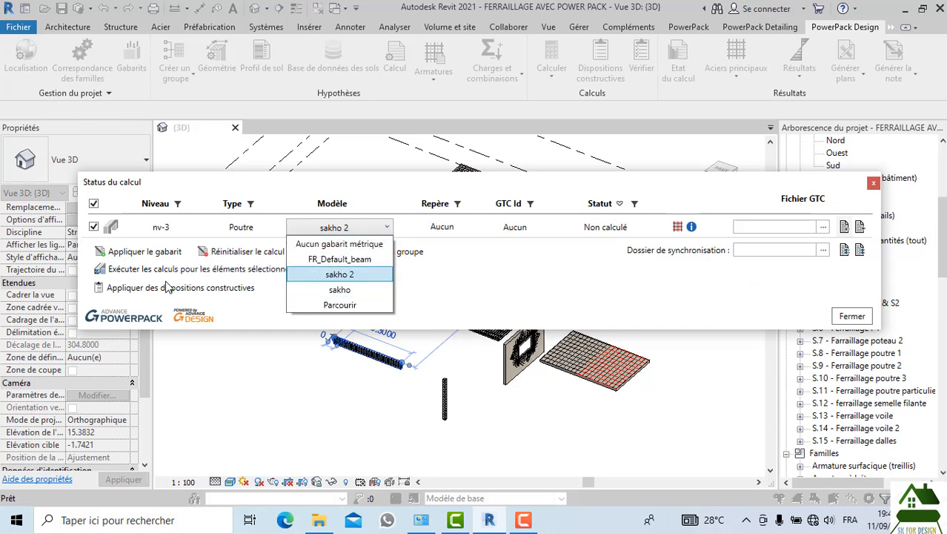
pyautogui.click(875, 185)
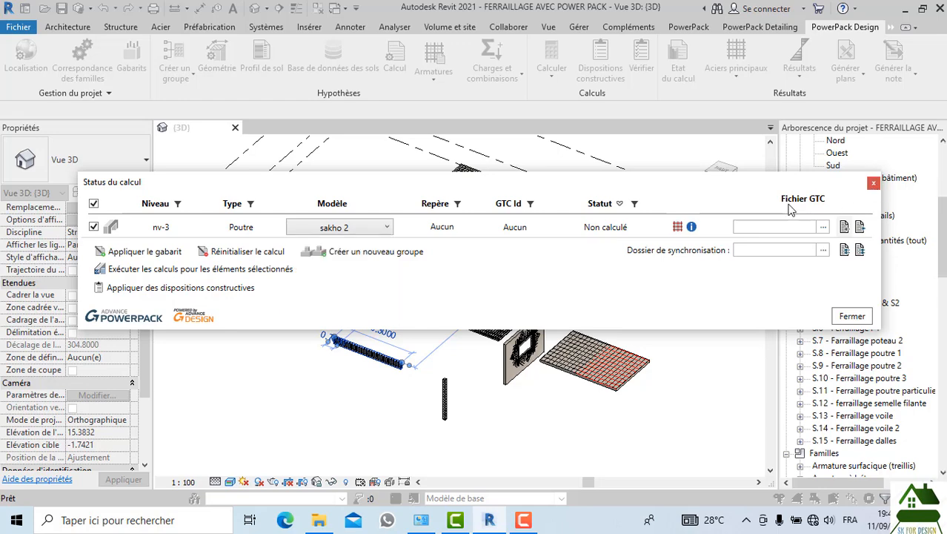
pyautogui.click(873, 183)
# - Open the sheet S.2 - ferraillage S1 and examine the footing's reinforcement details and bar schedule
pyautogui.scroll(-3, 570, 238)
pyautogui.click(858, 280)
pyautogui.doubleClick(858, 285)
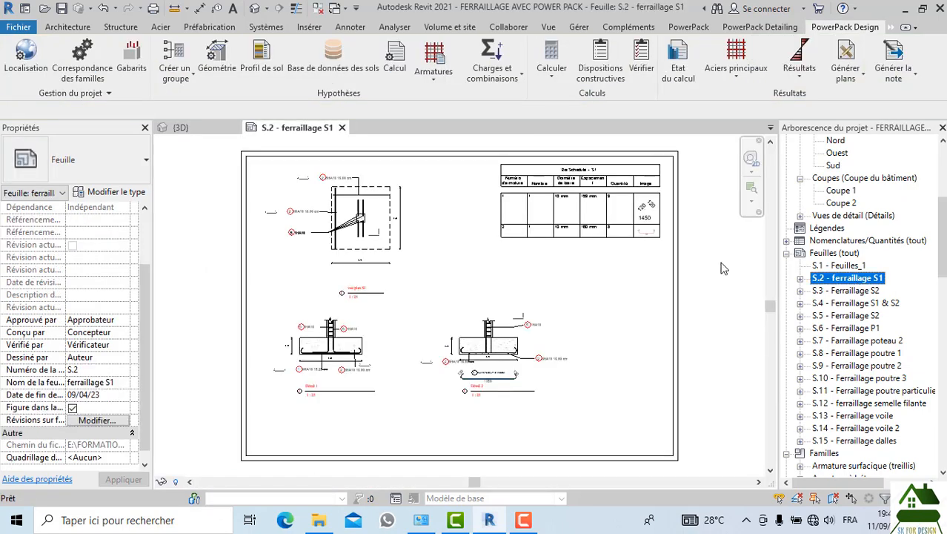
pyautogui.scroll(-2, 472, 227)
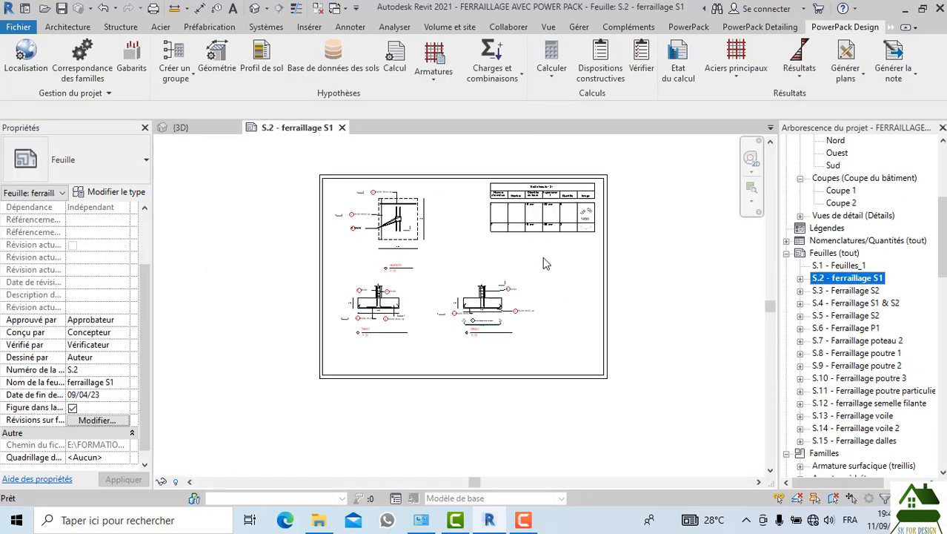
pyautogui.scroll(1, 564, 280)
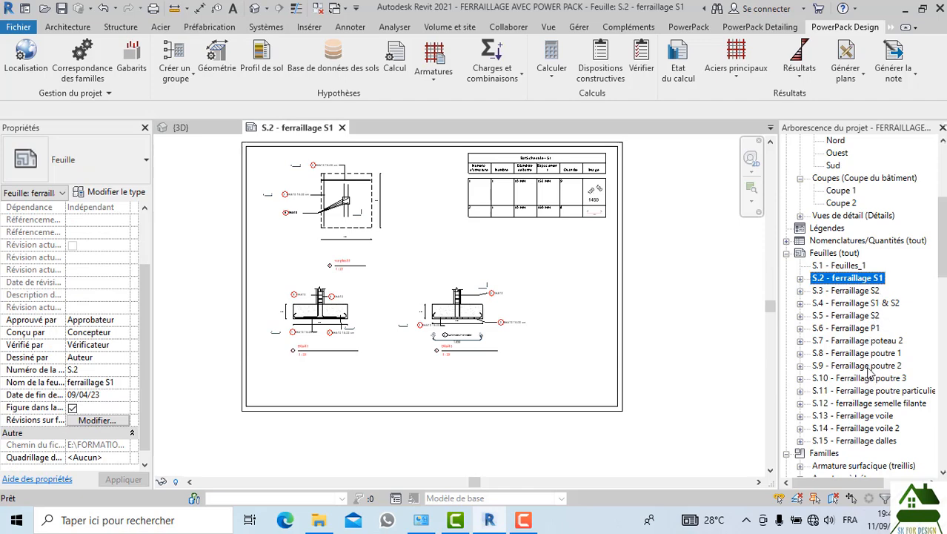
# - View the column reinforcement sheet S.6 - Ferraillage P1 and close it
pyautogui.doubleClick(868, 329)
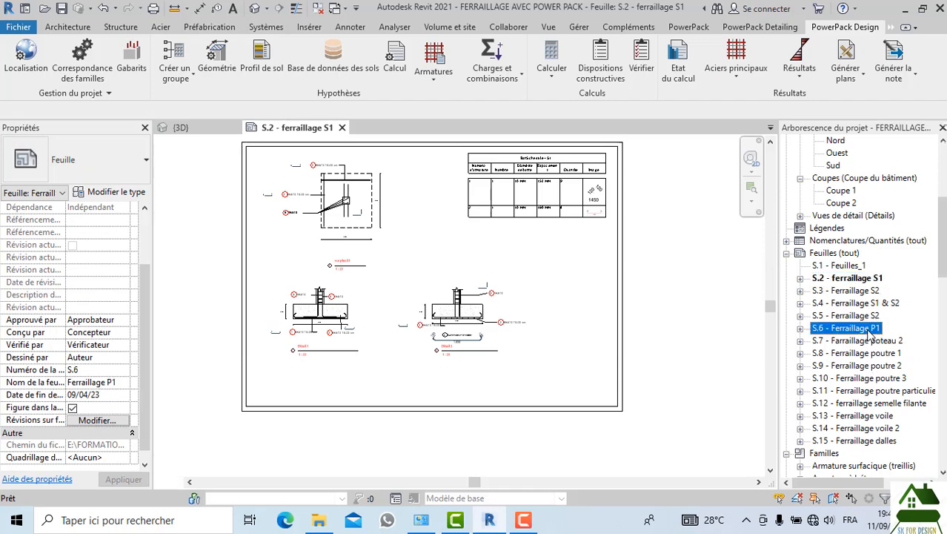
pyautogui.scroll(-3, 409, 246)
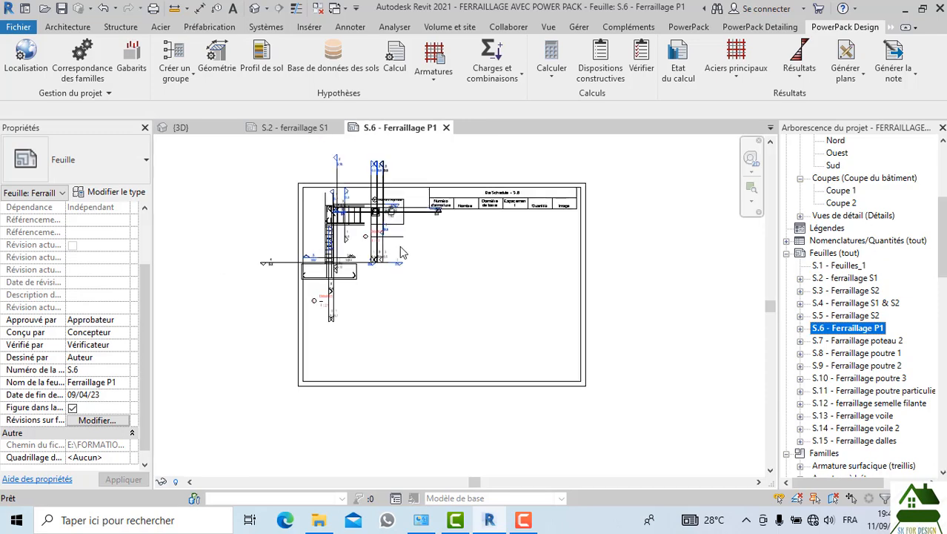
pyautogui.click(446, 127)
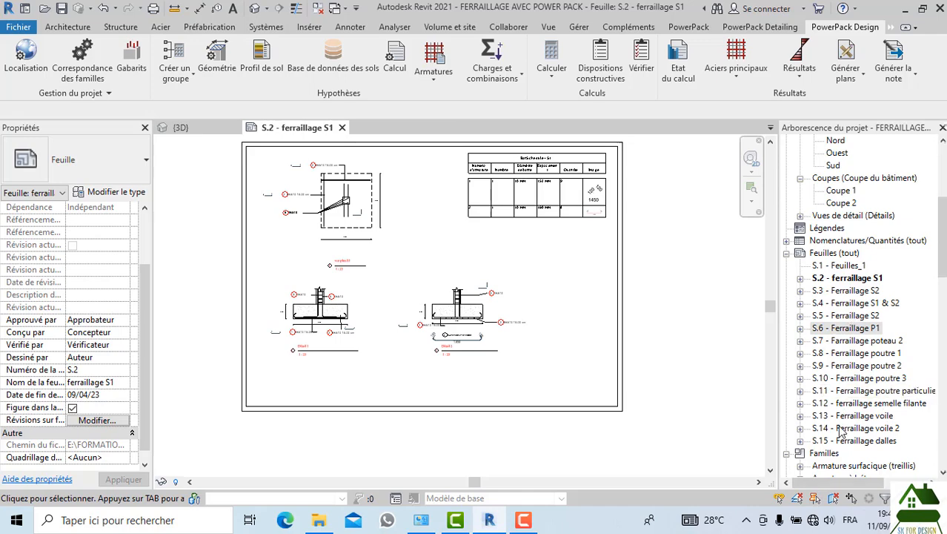
# - Open the sheet S.7 - Farraillage poteau 2 and examine the column's elevation, rebar tags and bar schedule
pyautogui.doubleClick(856, 341)
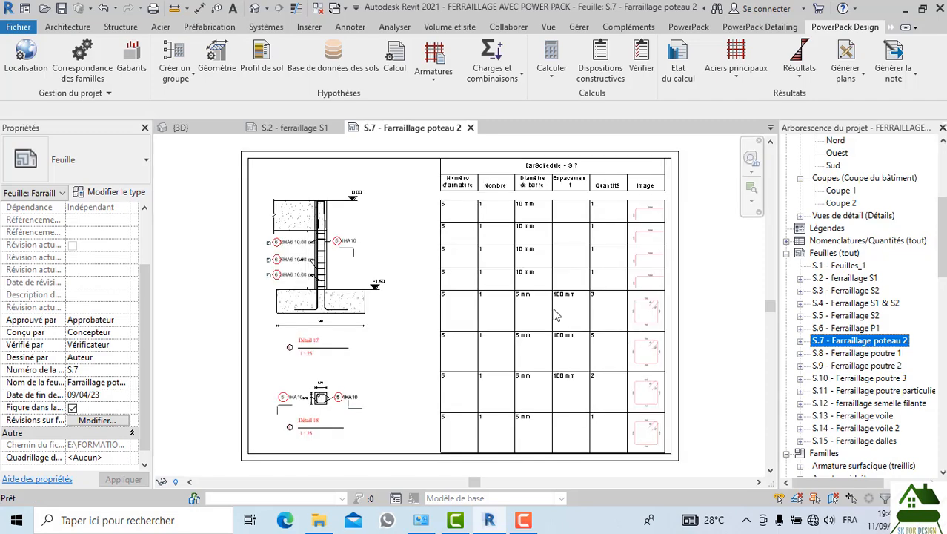
pyautogui.scroll(3, 371, 289)
pyautogui.scroll(-3, 334, 275)
pyautogui.scroll(5, 290, 252)
pyautogui.scroll(-3, 289, 241)
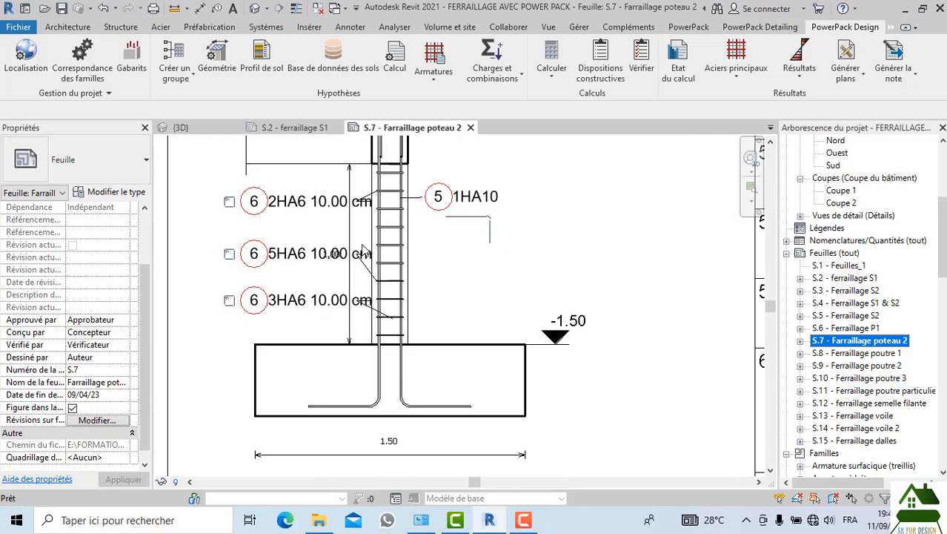
pyautogui.scroll(2, 295, 230)
pyautogui.scroll(-5, 440, 245)
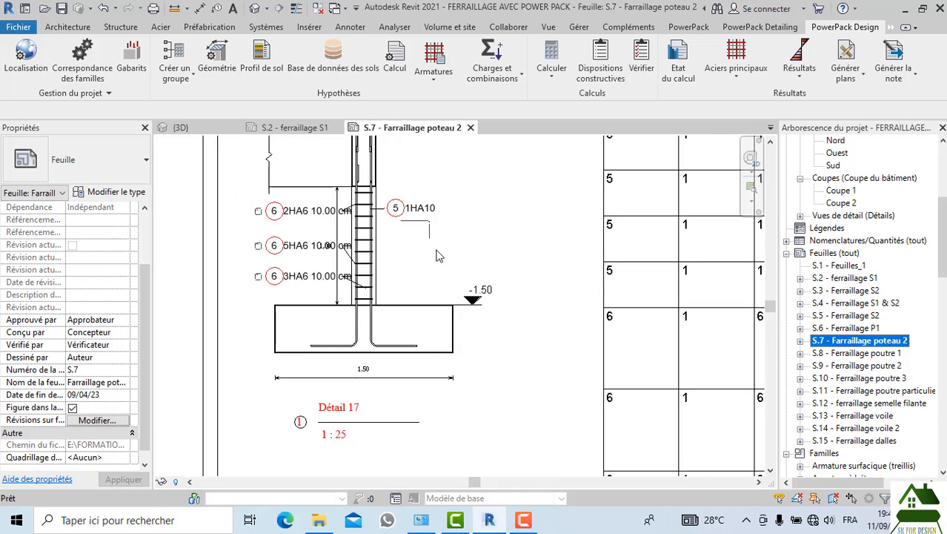
pyautogui.scroll(-2, 432, 288)
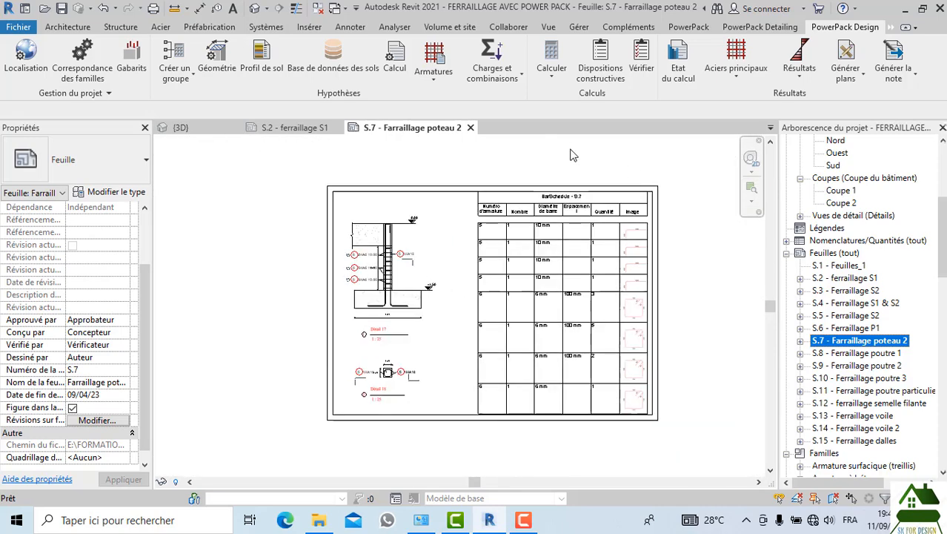
# - Open the sheet S.11 - Ferraillage poutre particulier and examine the beam's 3D view, details and bar schedule
pyautogui.doubleClick(875, 393)
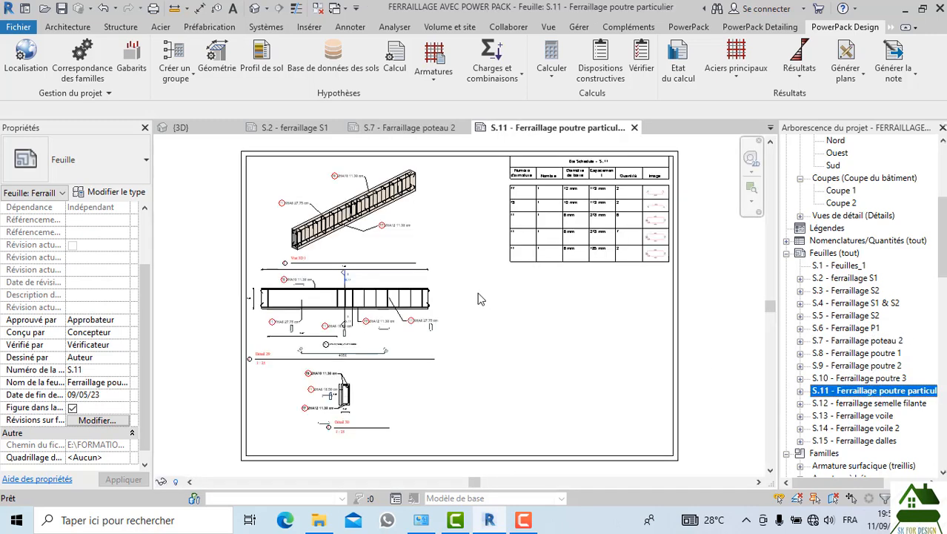
pyautogui.scroll(3, 354, 233)
pyautogui.scroll(-2, 452, 251)
# - View the beam sheet S.9 - Ferraillage poutre 2, close it, and inspect the longitudinal beam detail on sheet S.11
pyautogui.click(886, 364)
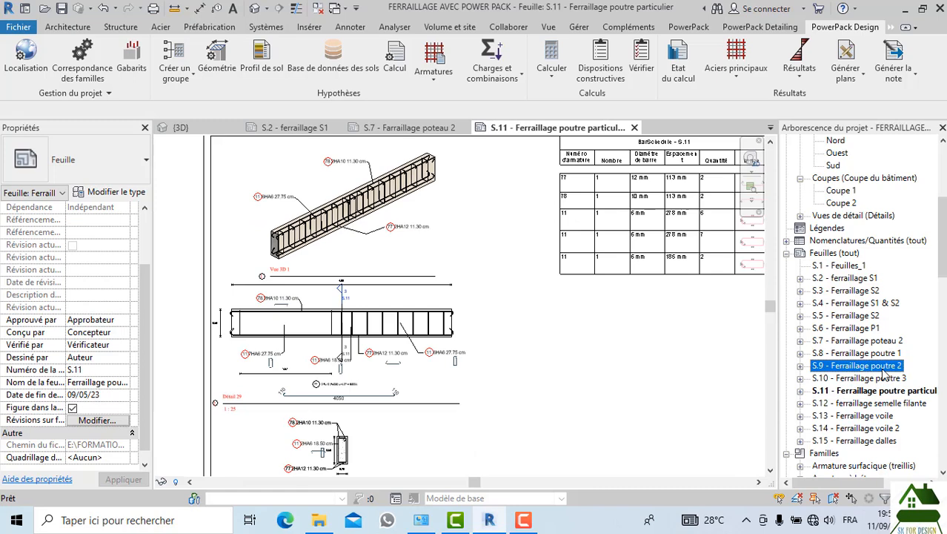
pyautogui.doubleClick(883, 371)
pyautogui.scroll(4, 646, 257)
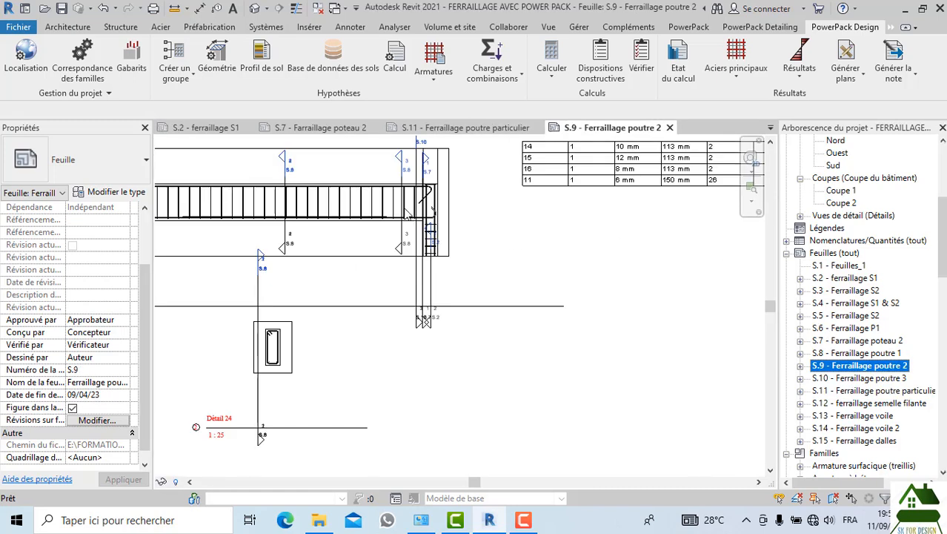
pyautogui.scroll(-2, 695, 336)
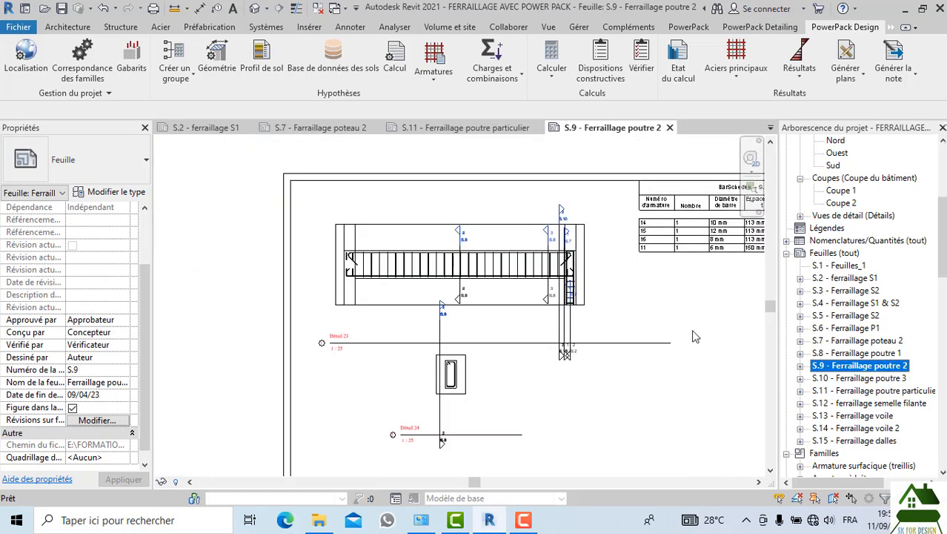
pyautogui.click(670, 128)
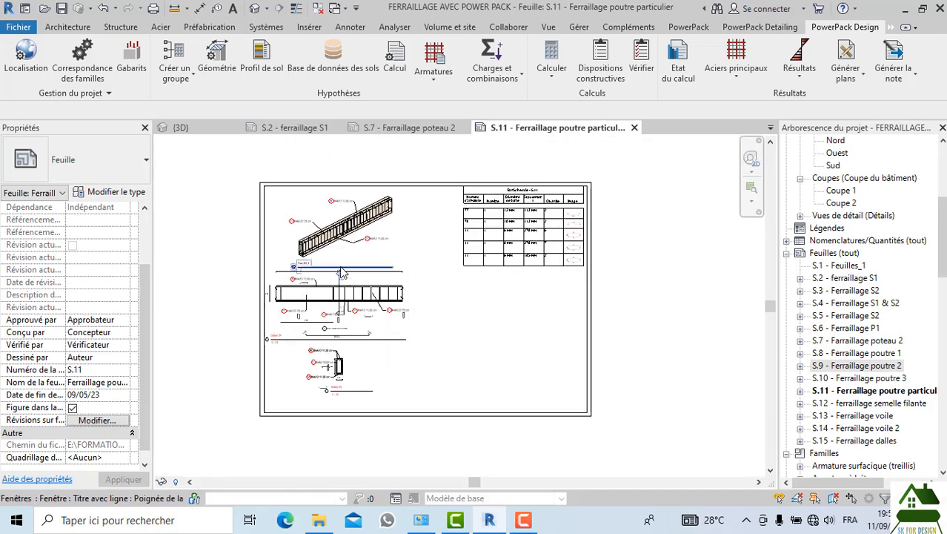
pyautogui.scroll(1, 382, 293)
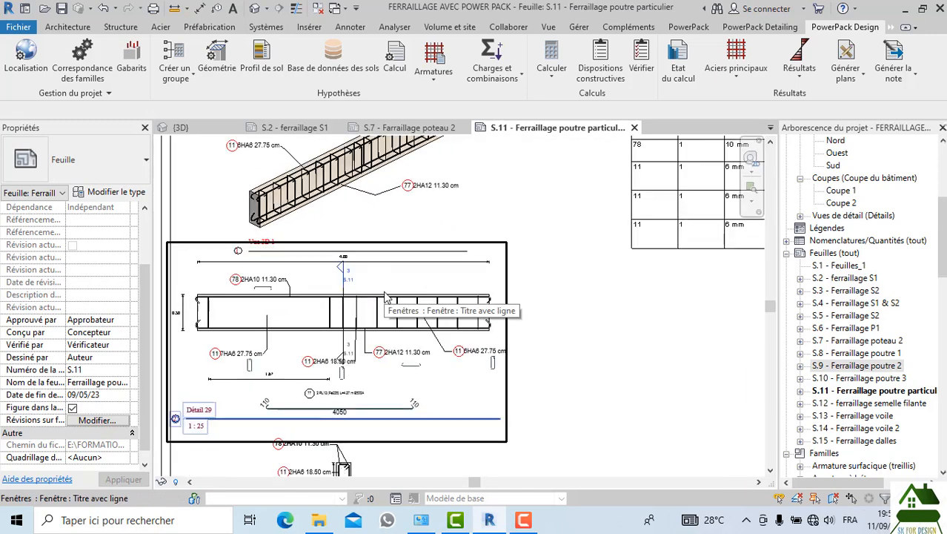
# - Open the sheet S.12 - ferraillage semelle filante and examine the strip footing's reinforcement details and 3D view
pyautogui.doubleClick(890, 404)
pyautogui.scroll(2, 379, 285)
pyautogui.scroll(-3, 380, 285)
pyautogui.scroll(2, 420, 348)
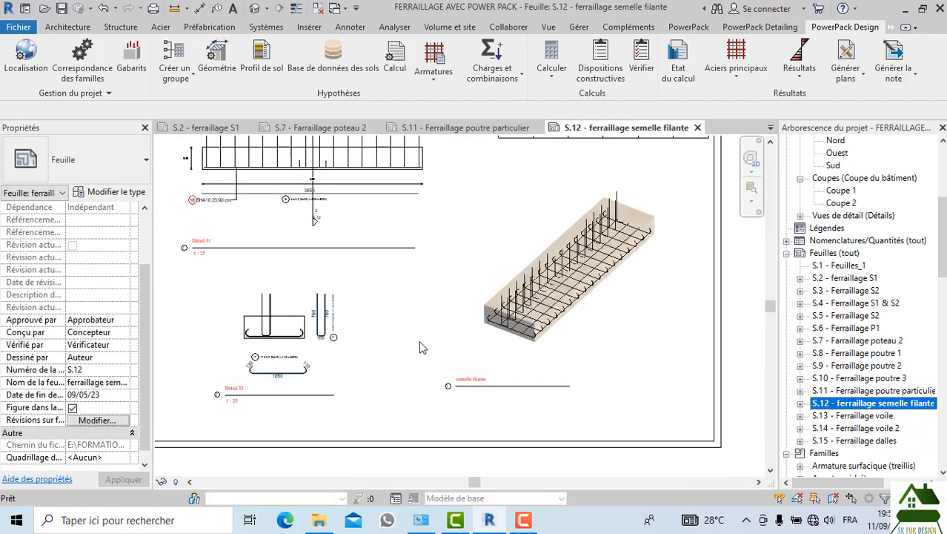
# - Open the sheet S.14 - Ferraillage voile 2 and examine the reinforcement details around the wall opening
pyautogui.scroll(-1, 419, 348)
pyautogui.click(879, 428)
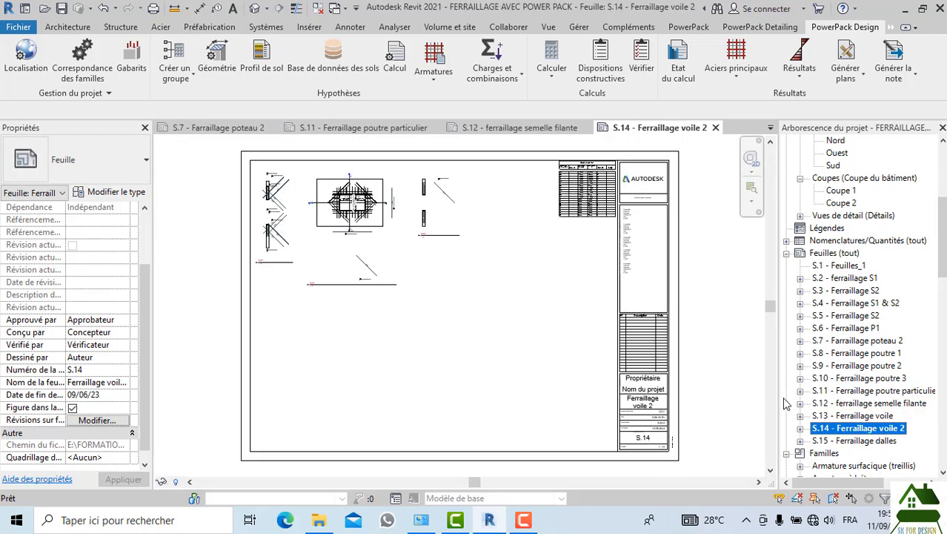
pyautogui.scroll(4, 334, 196)
pyautogui.scroll(-4, 335, 196)
pyautogui.scroll(2, 624, 252)
pyautogui.scroll(2, 624, 252)
pyautogui.scroll(-5, 500, 252)
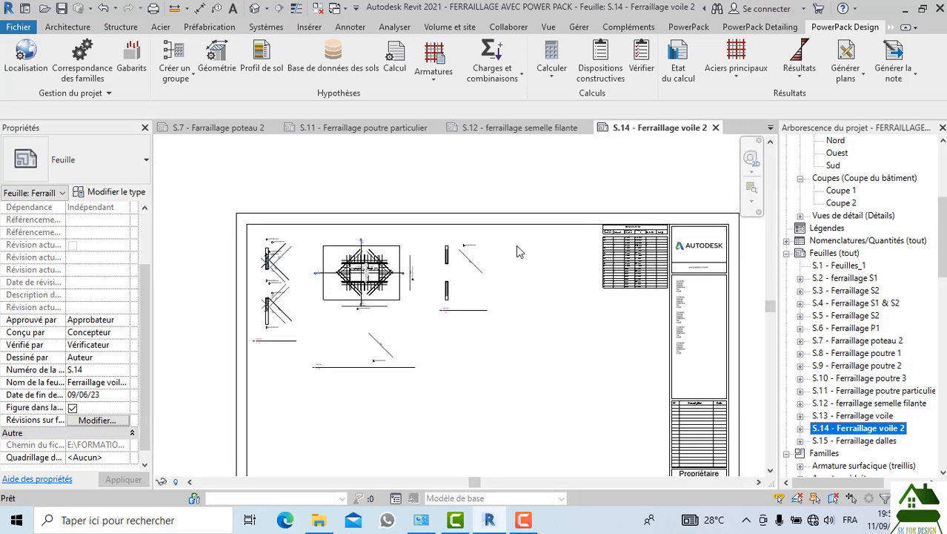
# - Open the sheet S.13 - Ferraillage voile and examine the wall's elevation, rebar tags and vertical sections
pyautogui.doubleClick(865, 417)
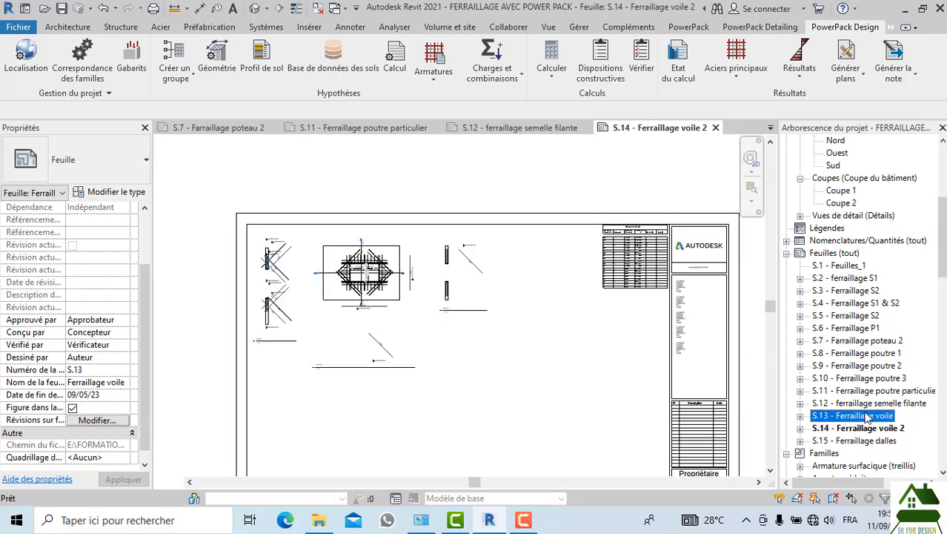
pyautogui.scroll(5, 440, 244)
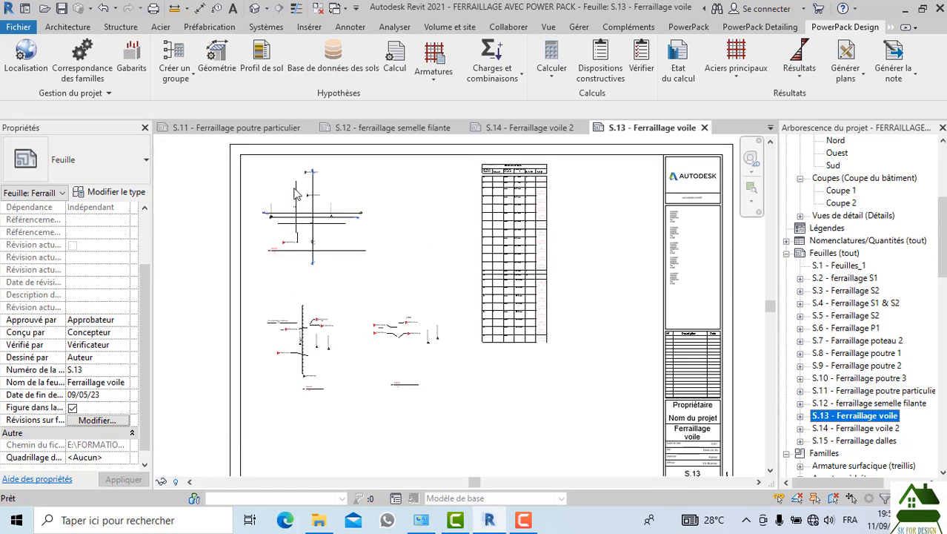
pyautogui.scroll(-2, 441, 244)
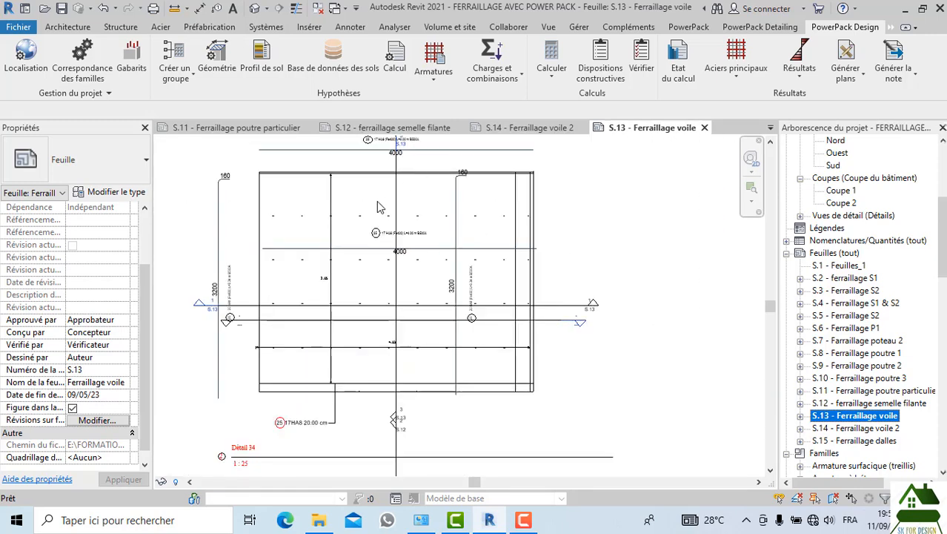
pyautogui.scroll(-5, 354, 178)
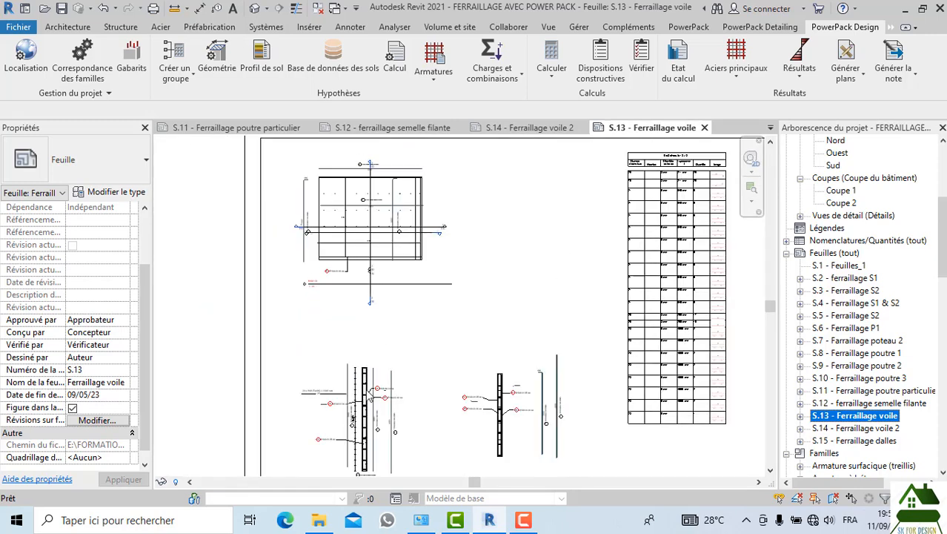
pyautogui.scroll(5, 390, 302)
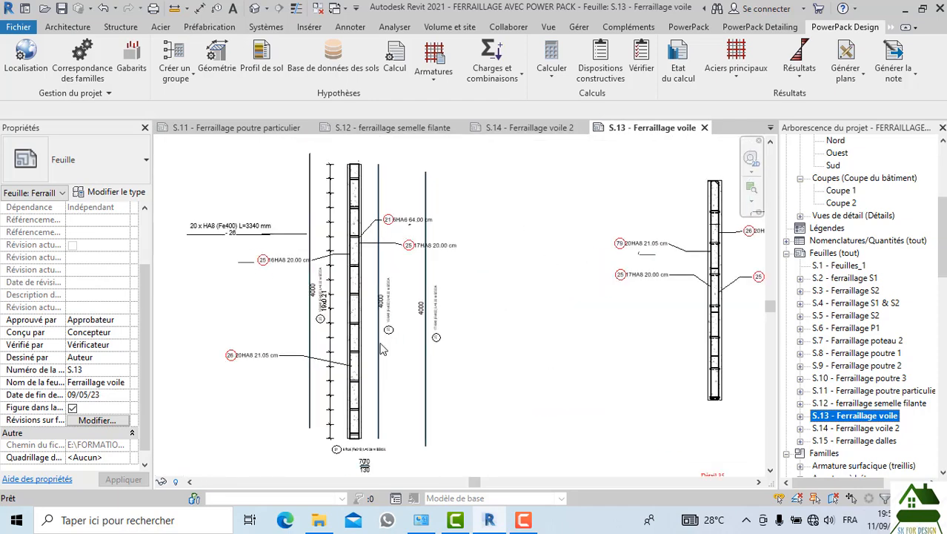
pyautogui.scroll(-1, 433, 284)
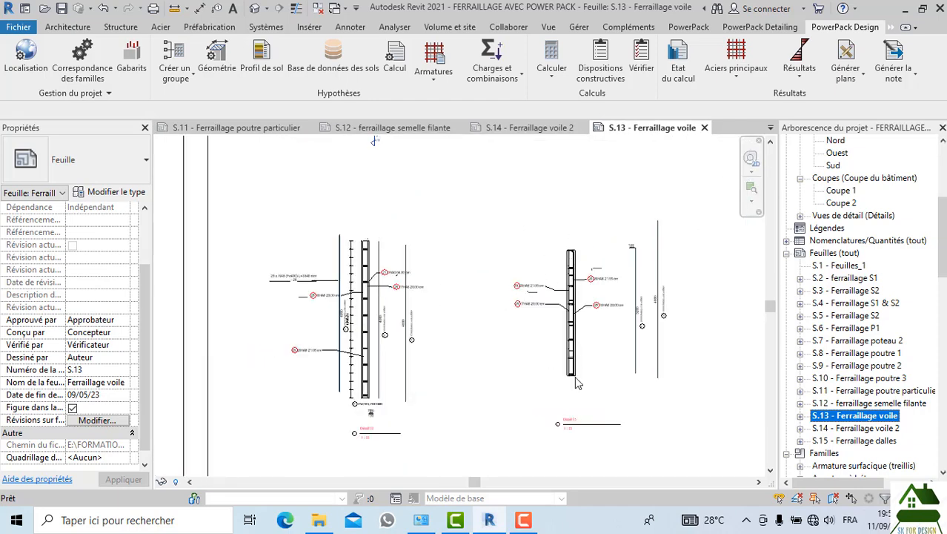
pyautogui.scroll(-3, 359, 270)
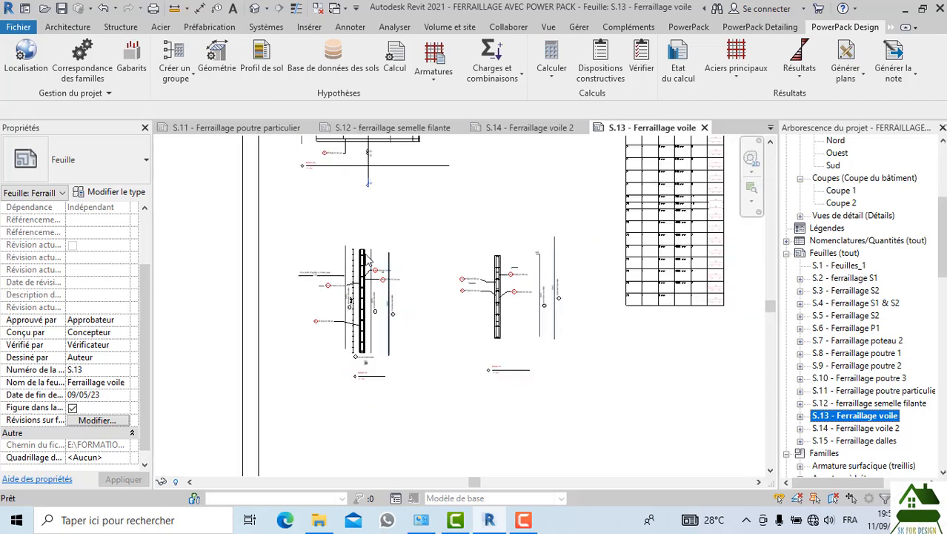
# - Open the sheet S.15 - Ferraillage dalles and examine the solid slab's reinforcement plan and rebar tags
pyautogui.click(868, 442)
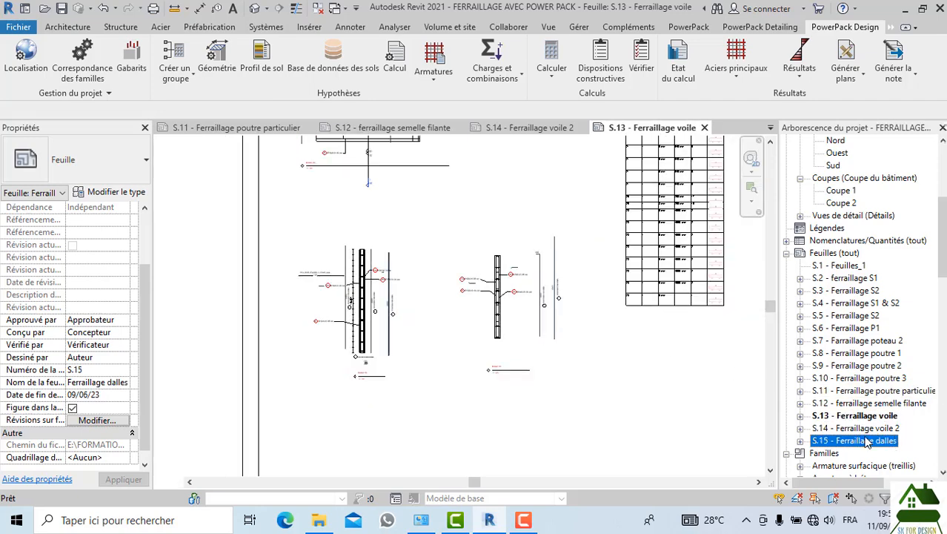
pyautogui.doubleClick(868, 442)
pyautogui.scroll(2, 304, 196)
pyautogui.scroll(5, 304, 197)
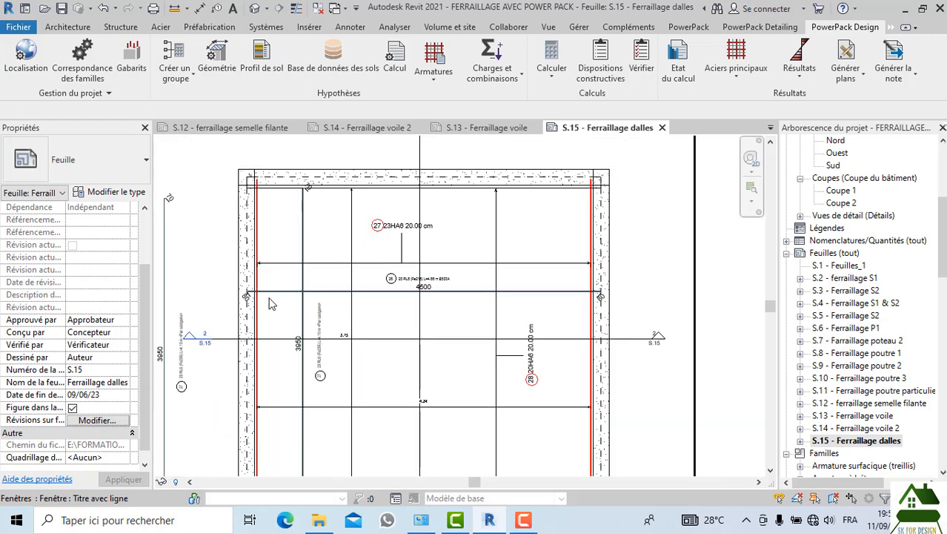
pyautogui.scroll(2, 234, 282)
pyautogui.scroll(-2, 421, 311)
pyautogui.scroll(-5, 420, 311)
pyautogui.scroll(2, 378, 391)
pyautogui.scroll(4, 378, 391)
pyautogui.scroll(-3, 365, 324)
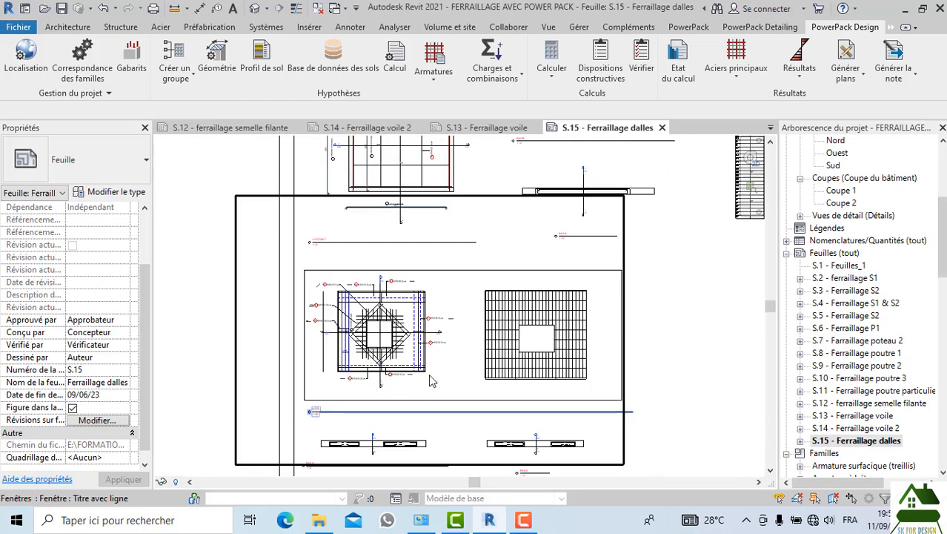
# - Examine the reinforcement plan of the slab with an opening, then the overall layout of sheet S.15
pyautogui.scroll(-2, 418, 315)
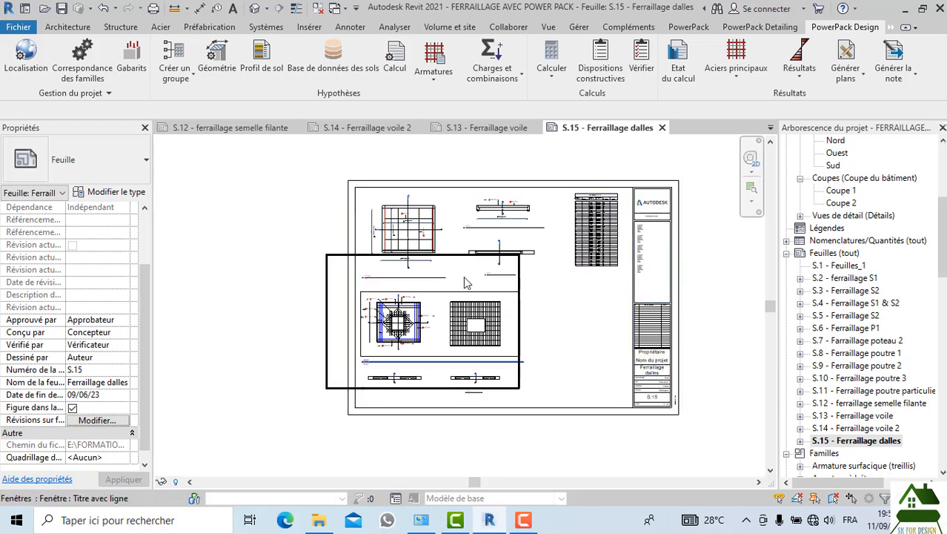
pyautogui.scroll(3, 433, 240)
pyautogui.scroll(5, 375, 363)
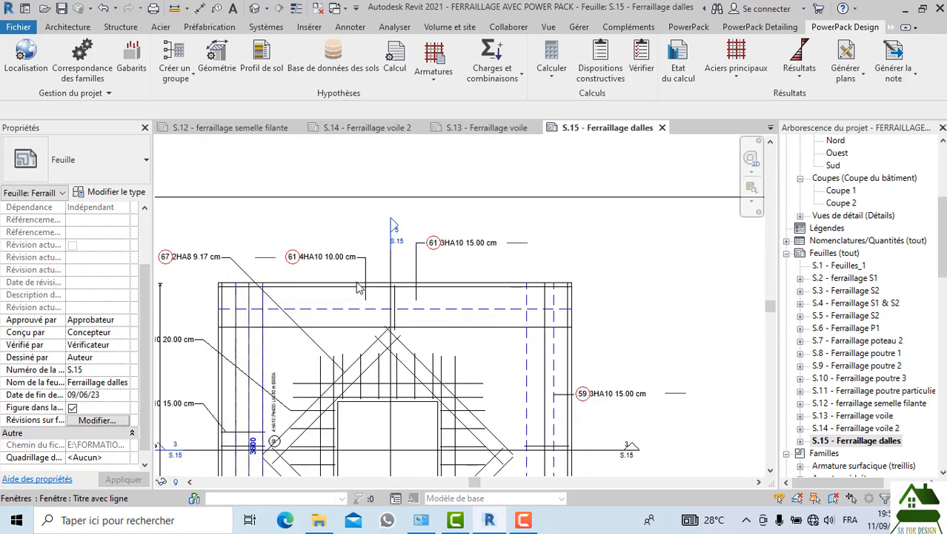
pyautogui.scroll(-2, 371, 337)
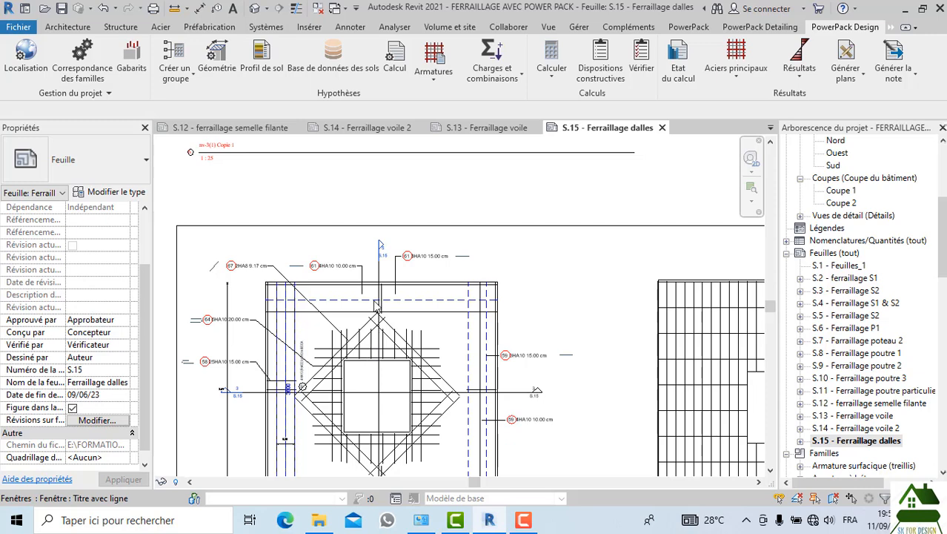
pyautogui.scroll(-3, 383, 242)
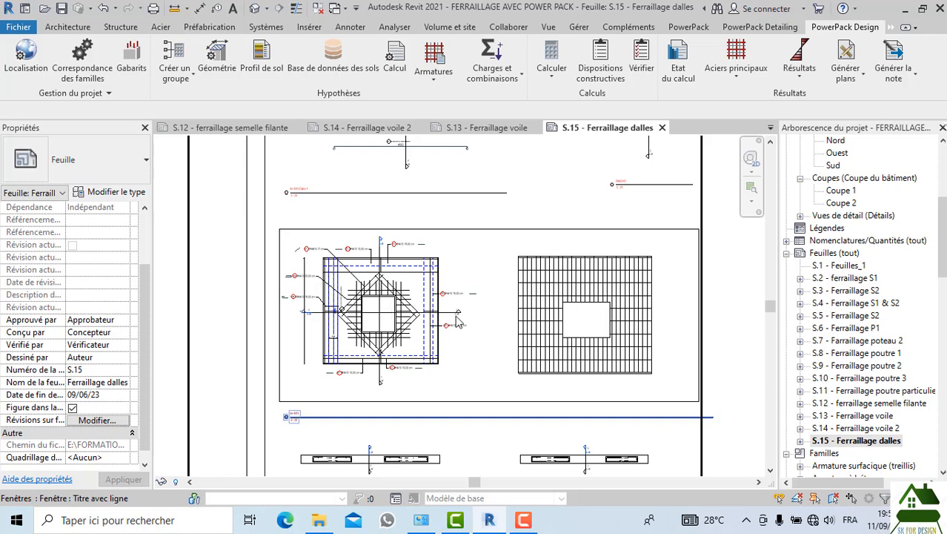
pyautogui.scroll(-4, 457, 321)
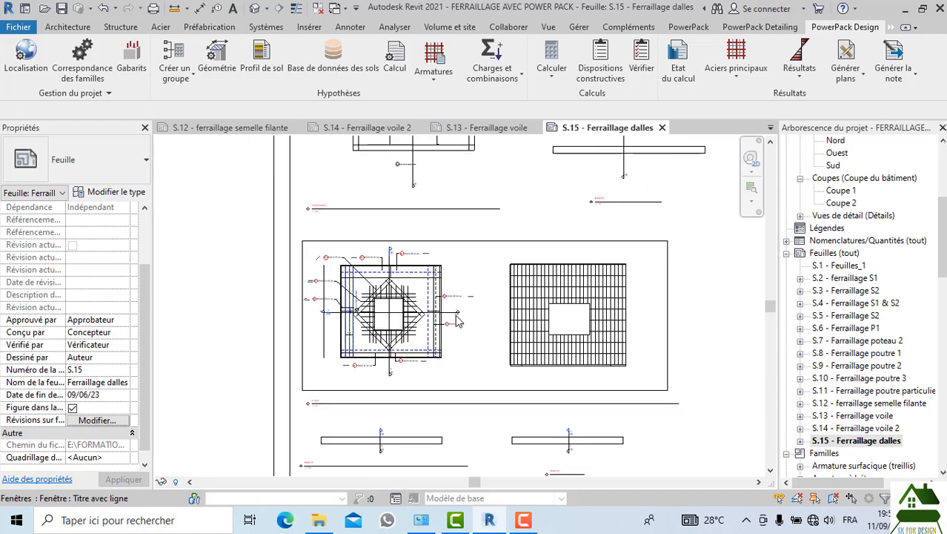
pyautogui.scroll(-5, 486, 226)
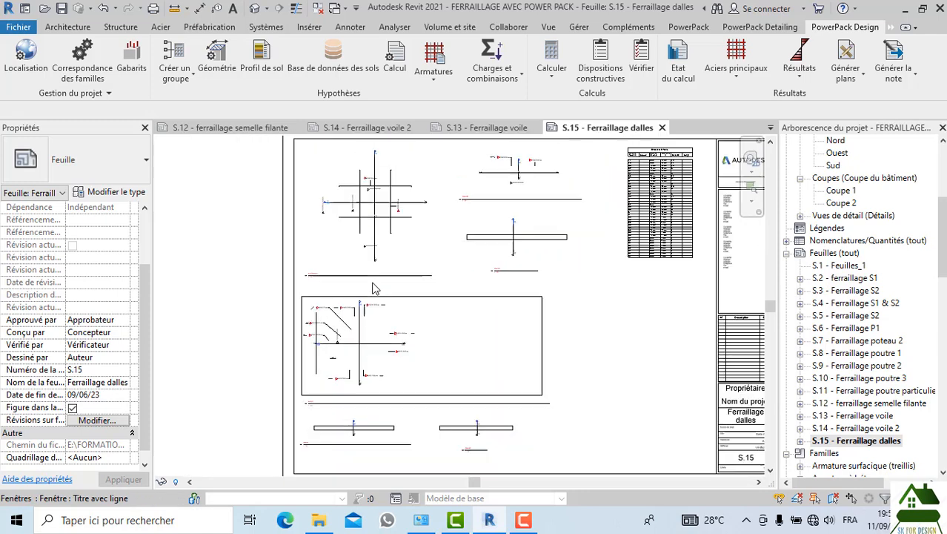
pyautogui.scroll(5, 474, 287)
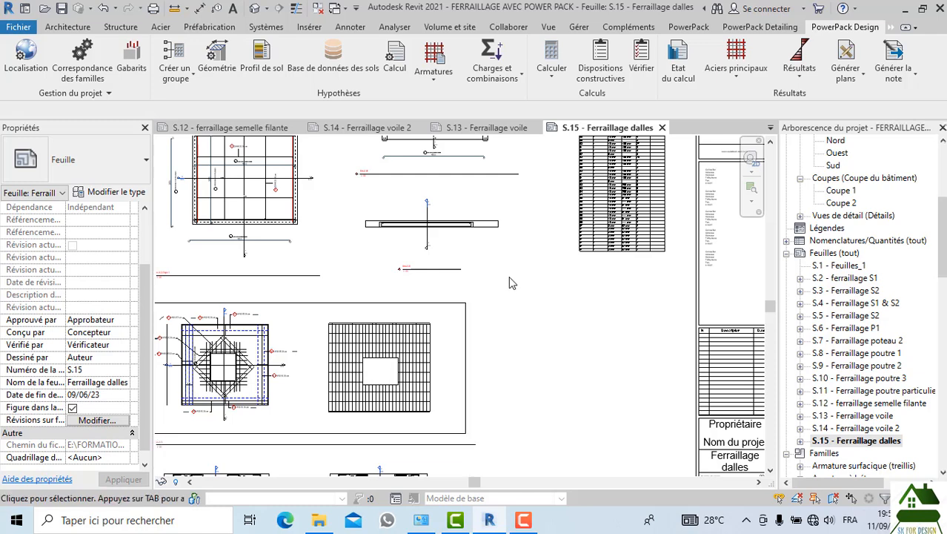
pyautogui.scroll(-3, 509, 278)
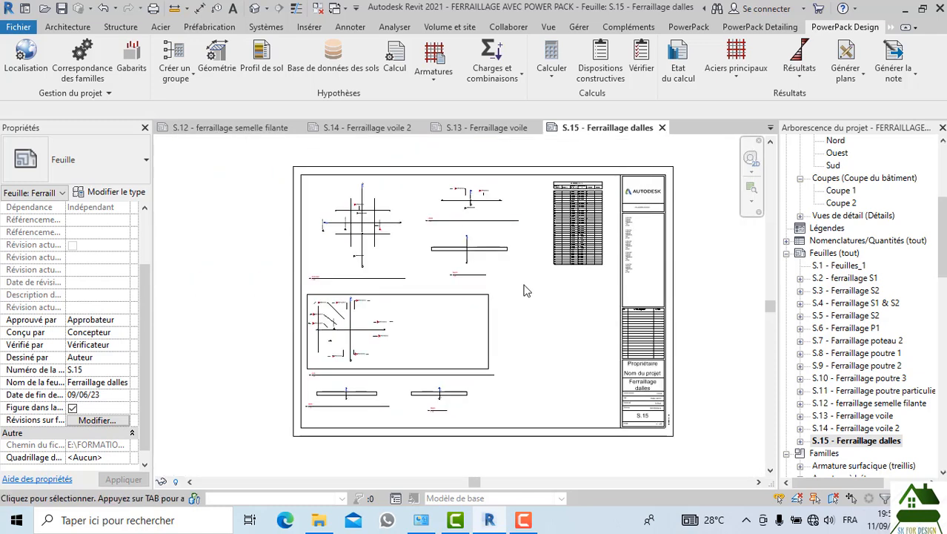